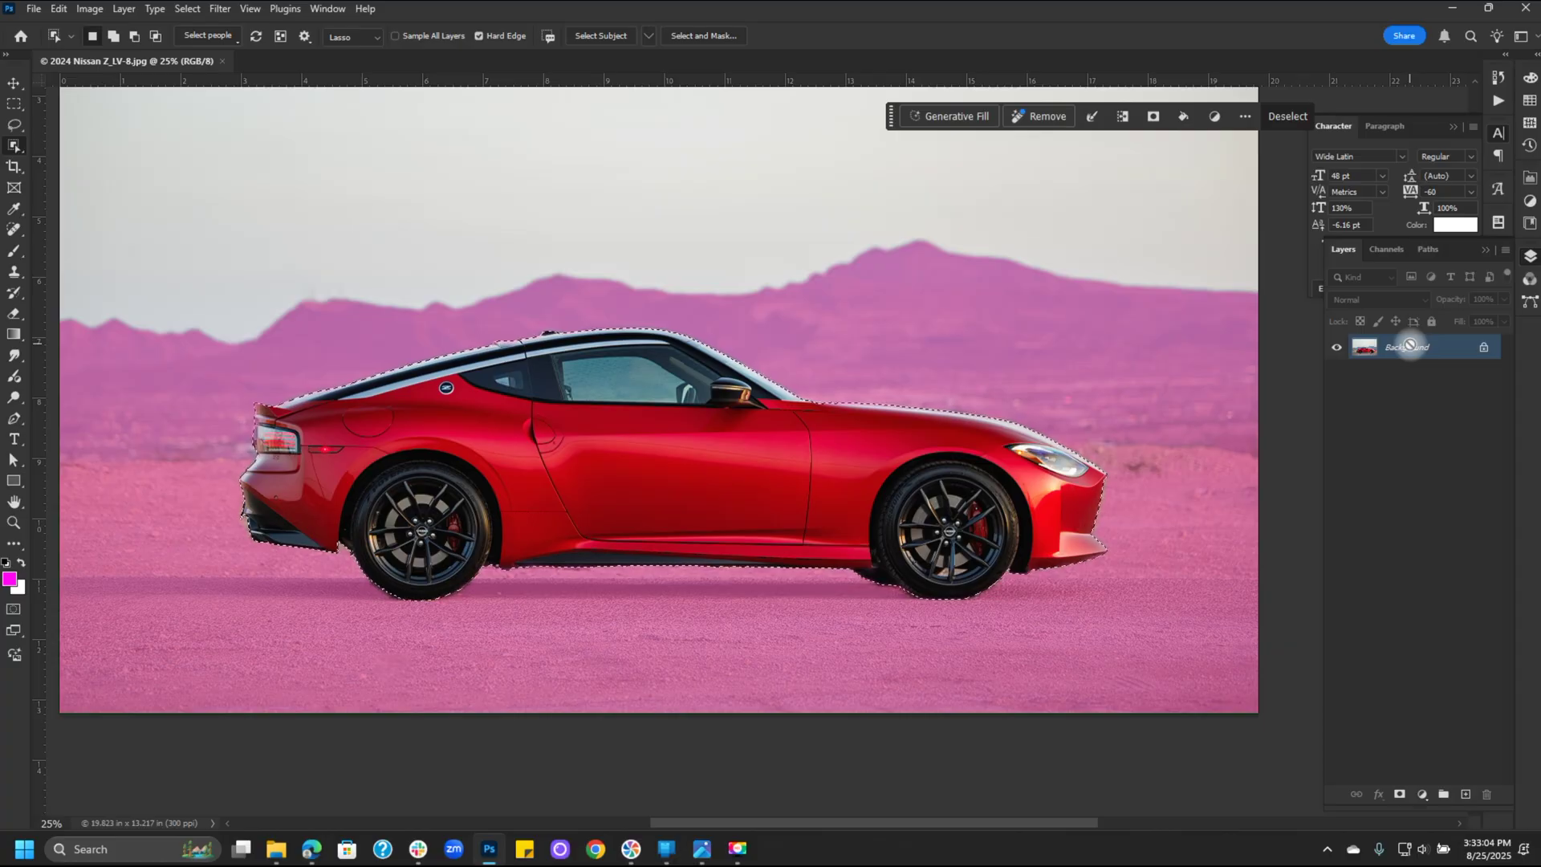
- Paste the selected car onto a new layer, hidden from view, and duplicate the Background layer
key(ctrl+v)
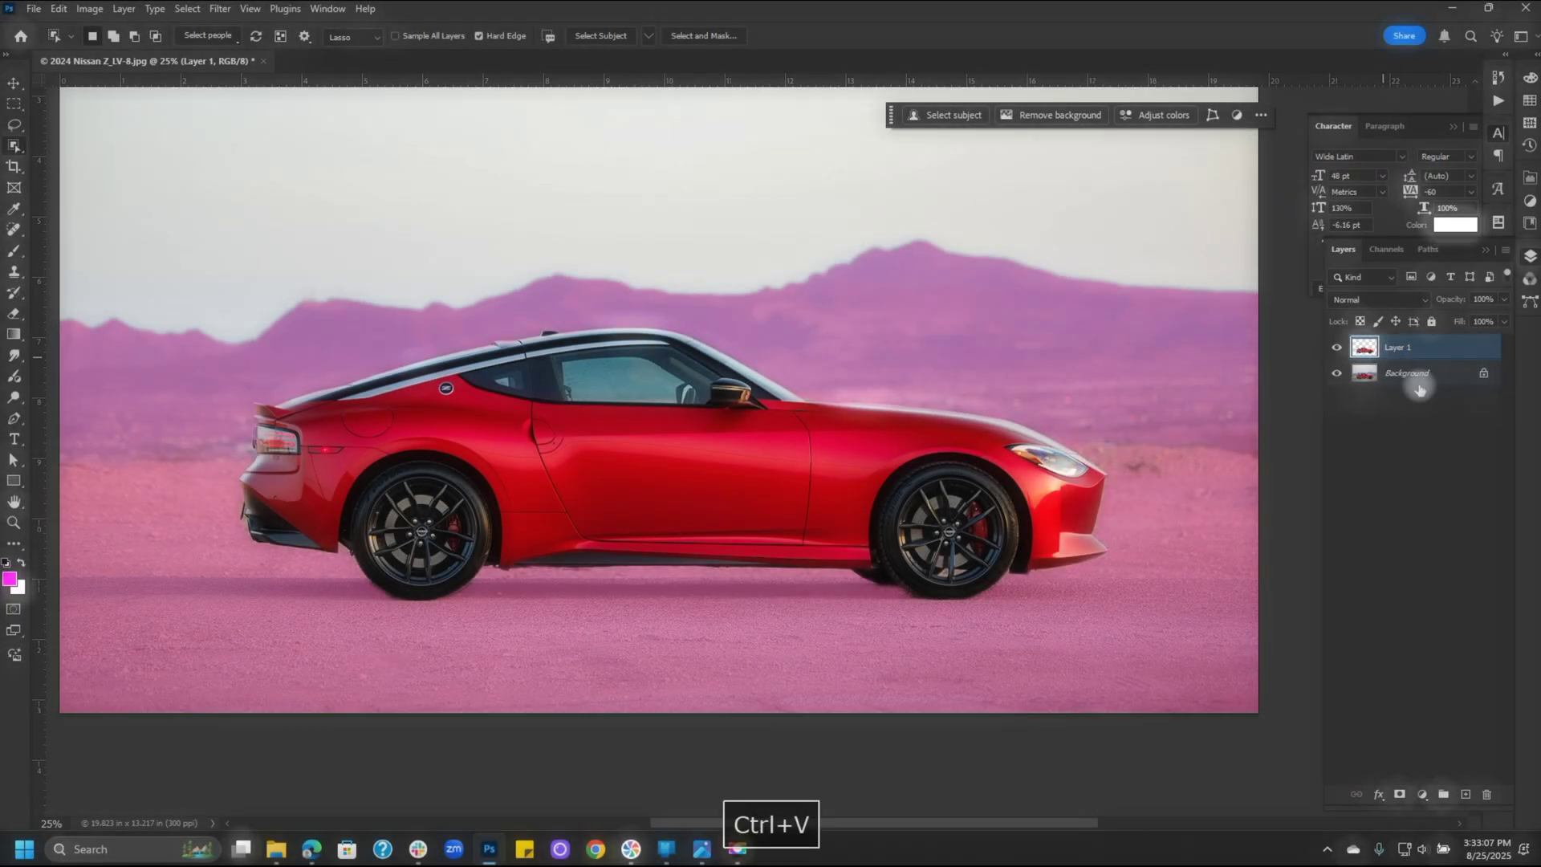
click(1411, 374)
click(1336, 348)
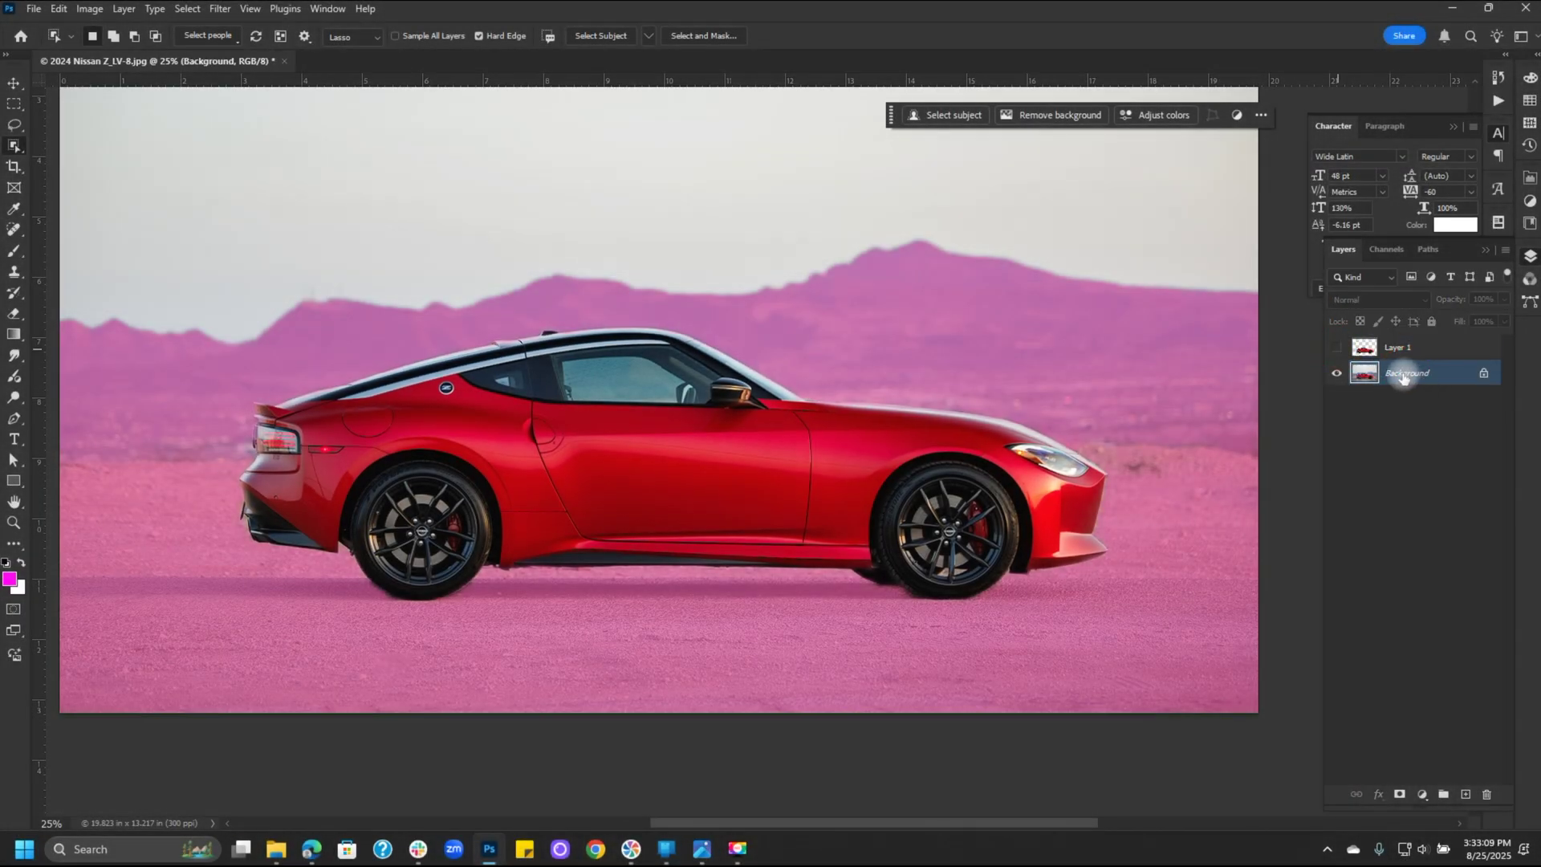
click(15, 83)
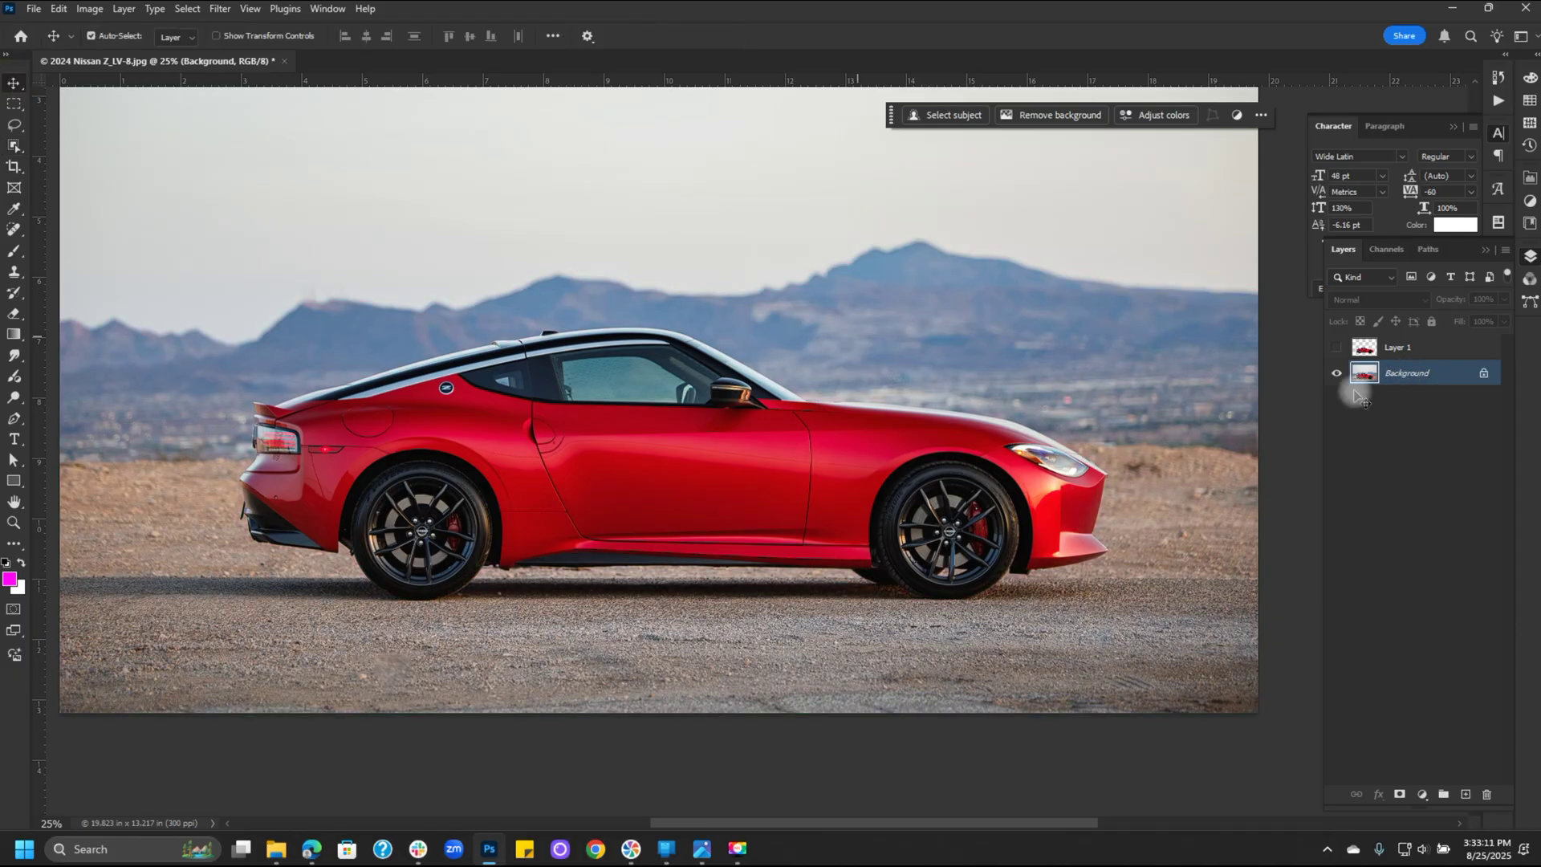
drag(1419, 382, 1468, 794)
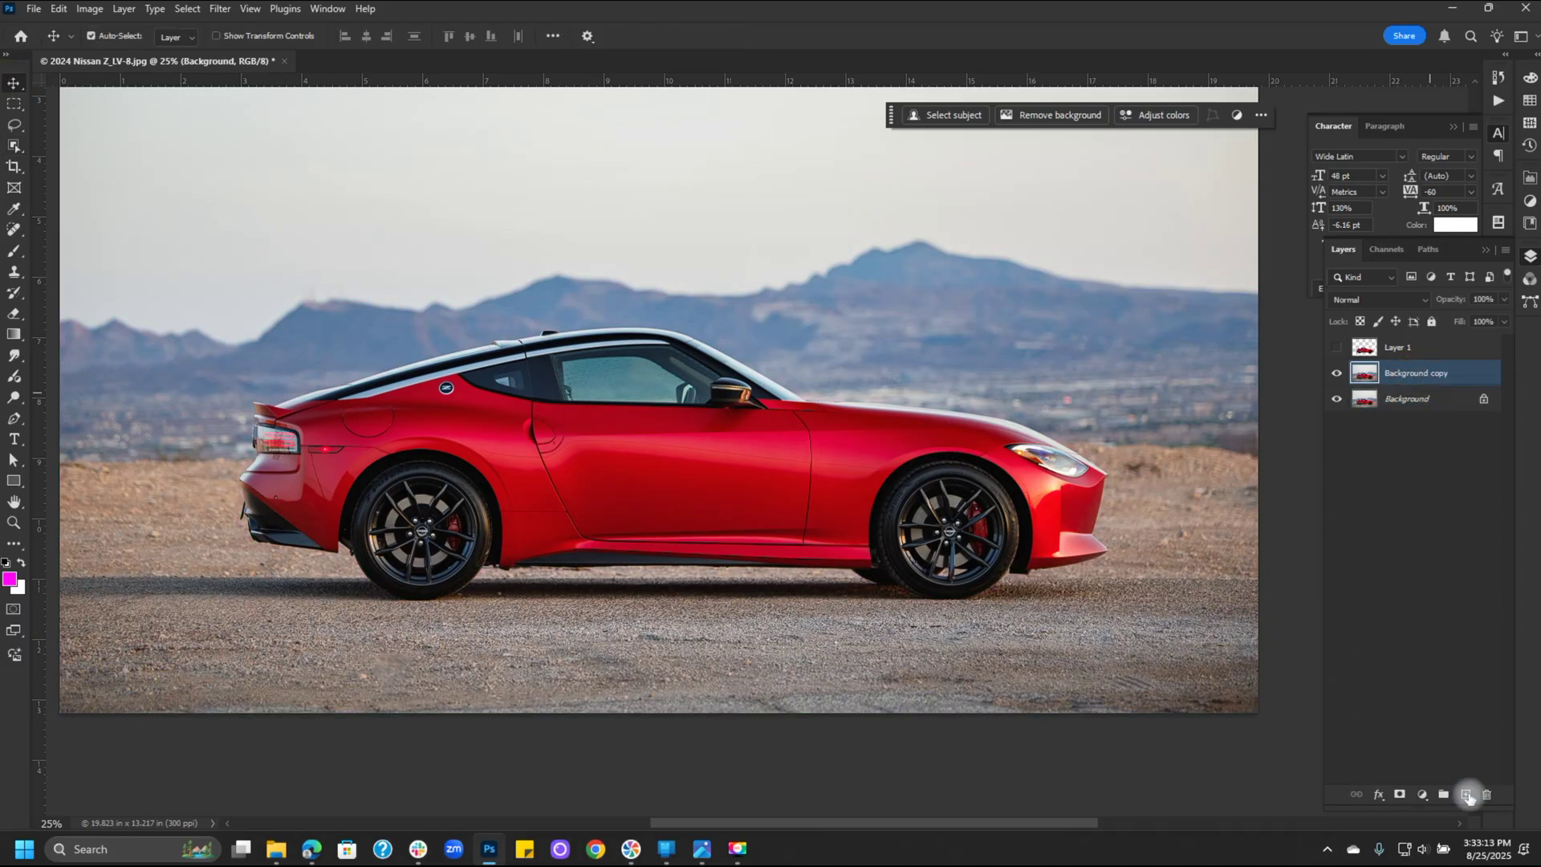
- Lasso around the whole car on the background copy and remove it from the scene with Remove
key(l)
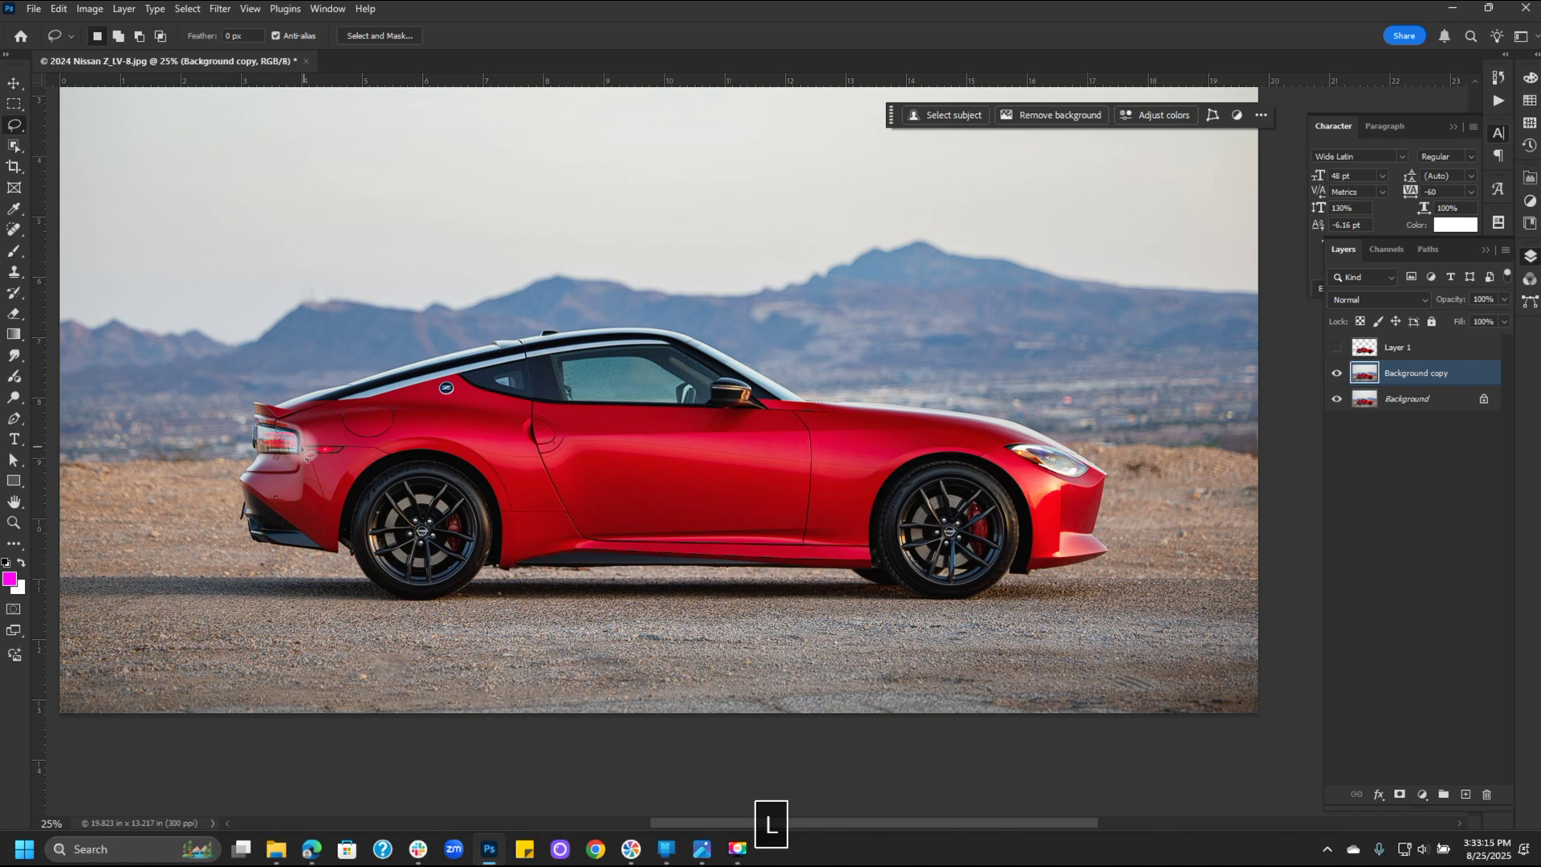
drag(204, 470, 281, 568)
mouse_move(369, 592)
mouse_down()
mouse_move(510, 601)
mouse_move(853, 581)
mouse_move(970, 601)
mouse_move(1112, 572)
mouse_move(1084, 430)
mouse_move(527, 311)
mouse_up()
drag(245, 397, 243, 401)
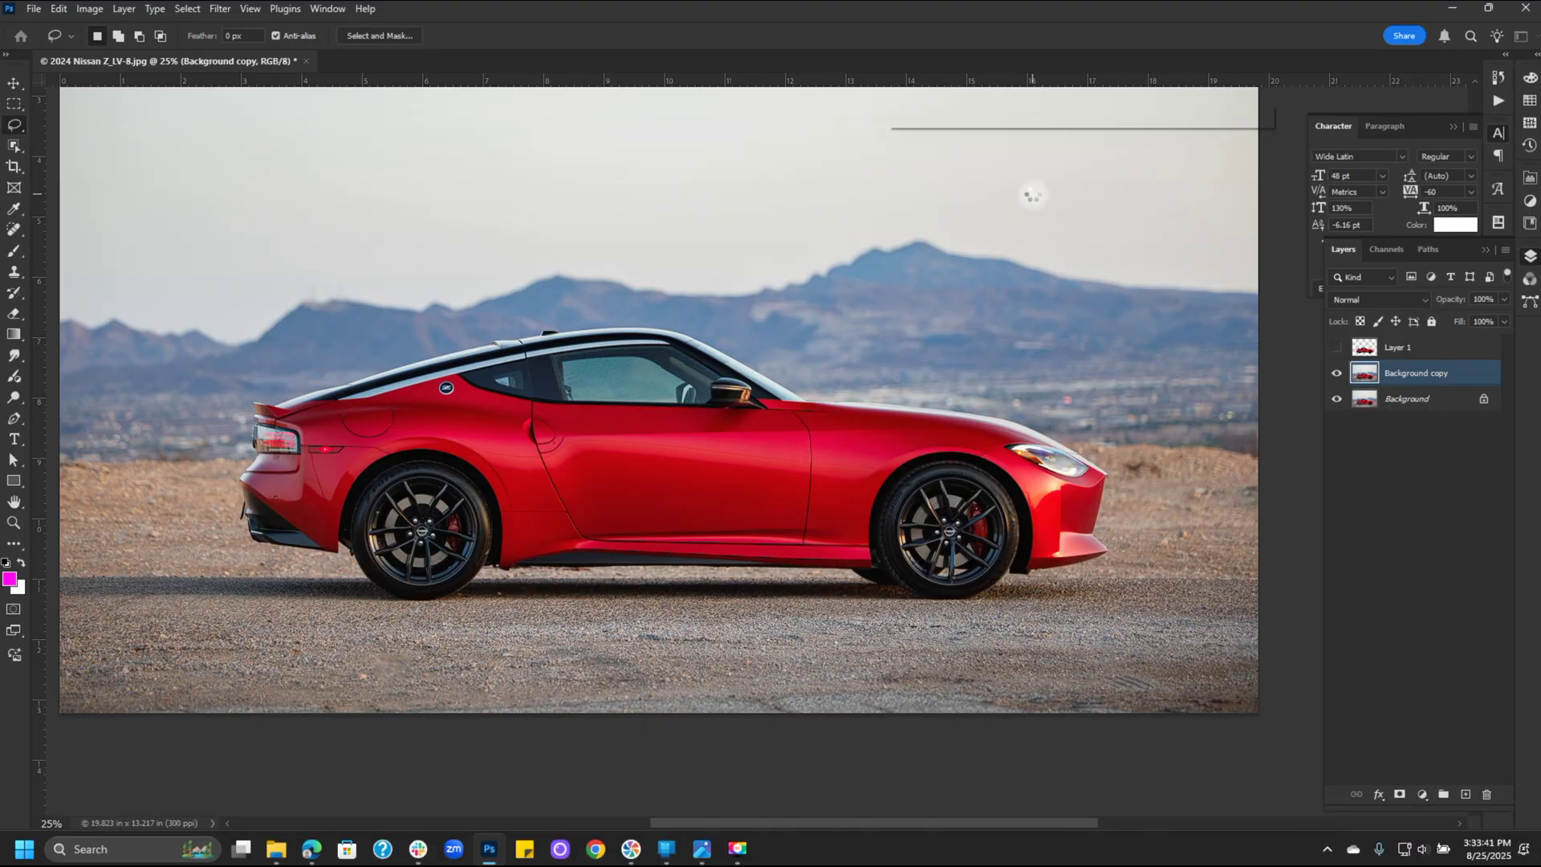
click(1338, 348)
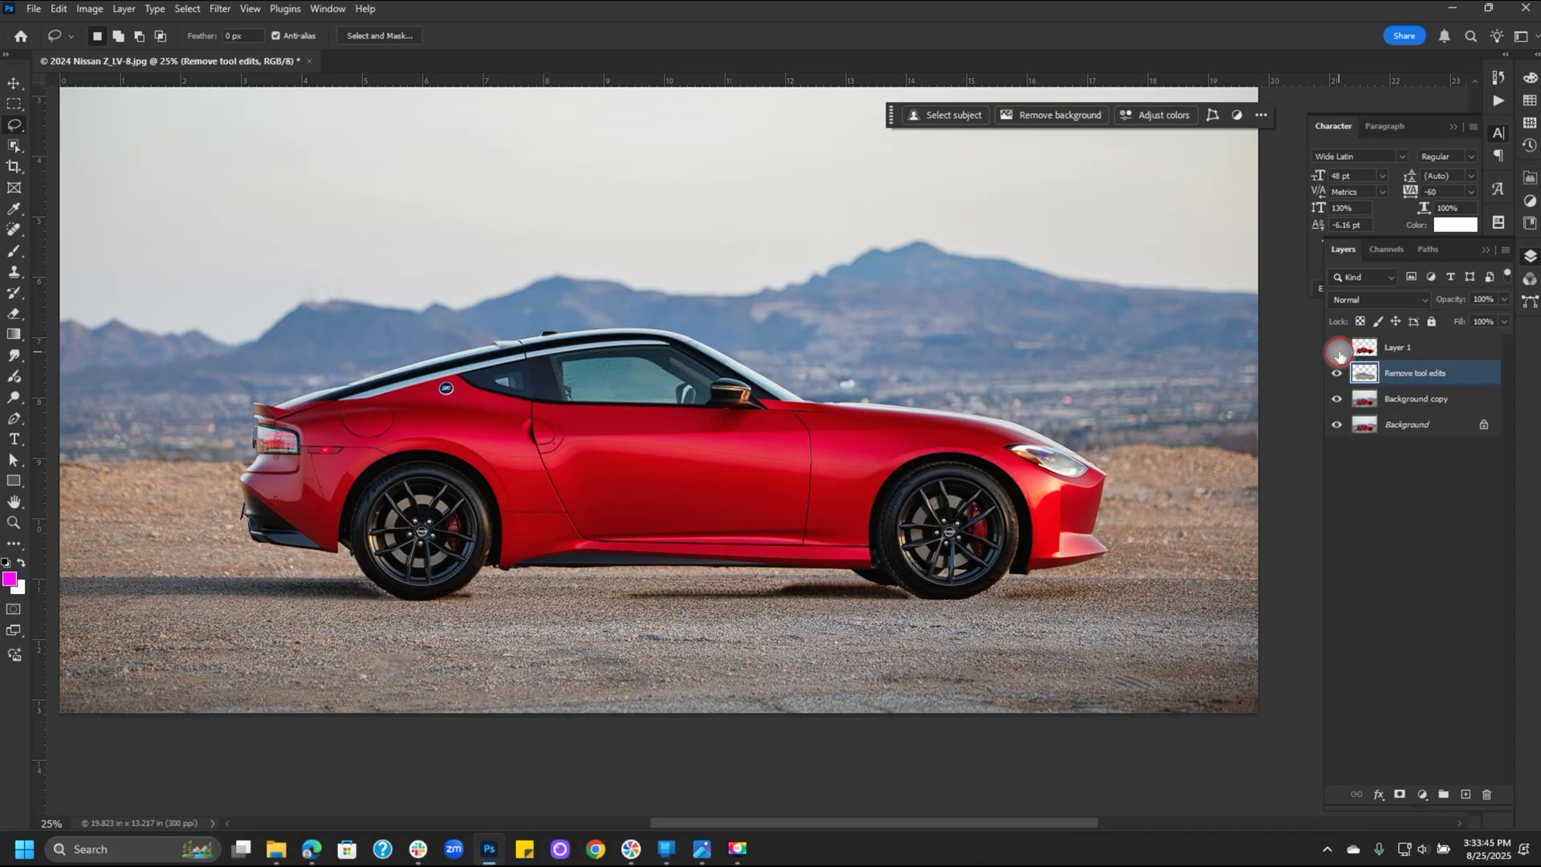
click(1337, 348)
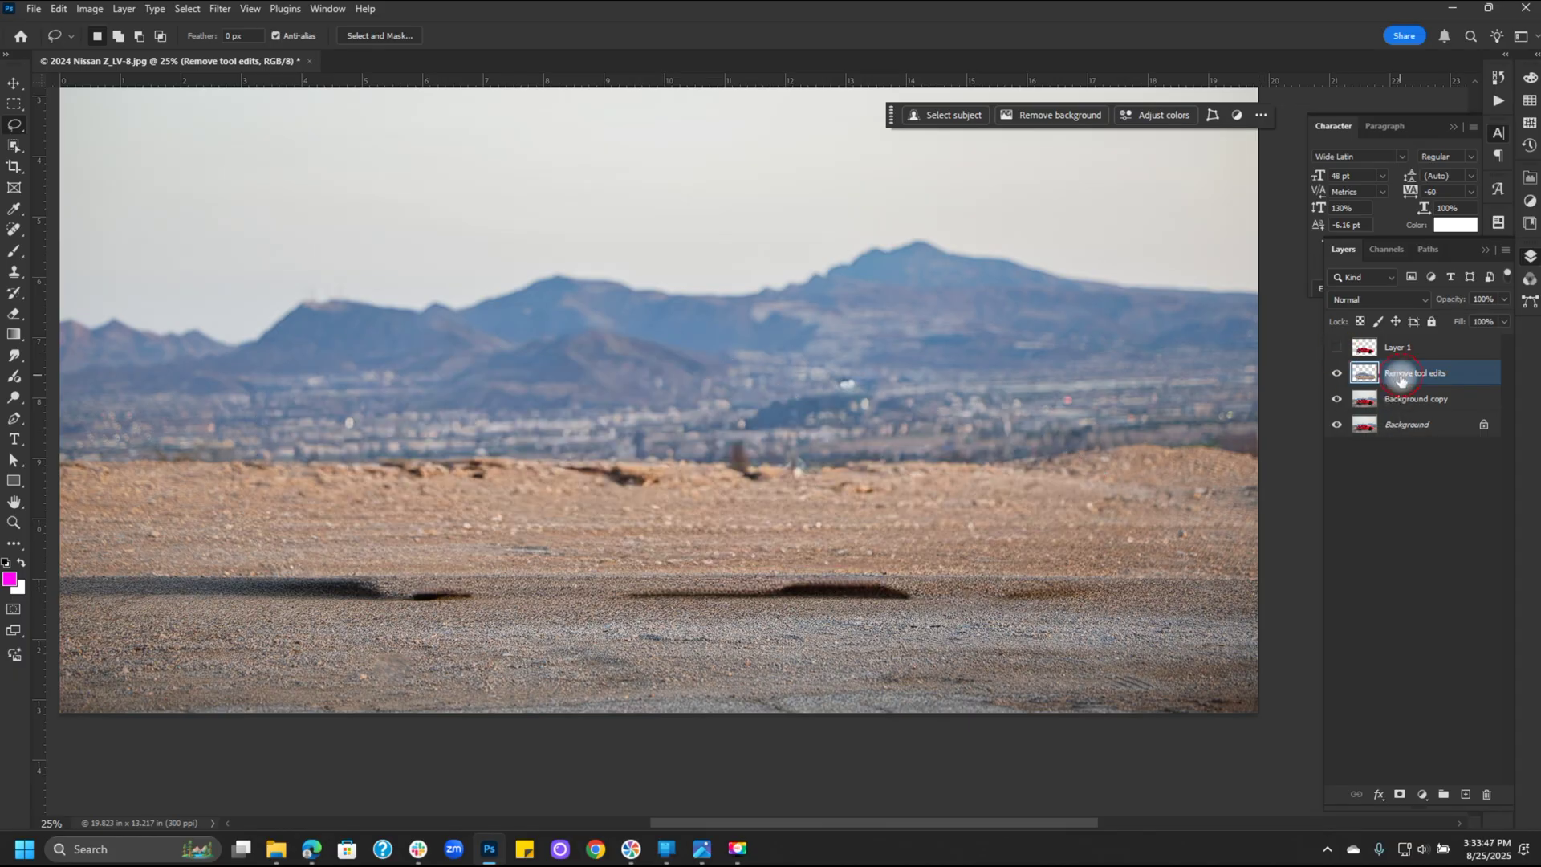
- Add a layer mask to the Remove tool edits layer and paint it black with a larger brush along the car's ground shadow
click(1400, 794)
key(b)
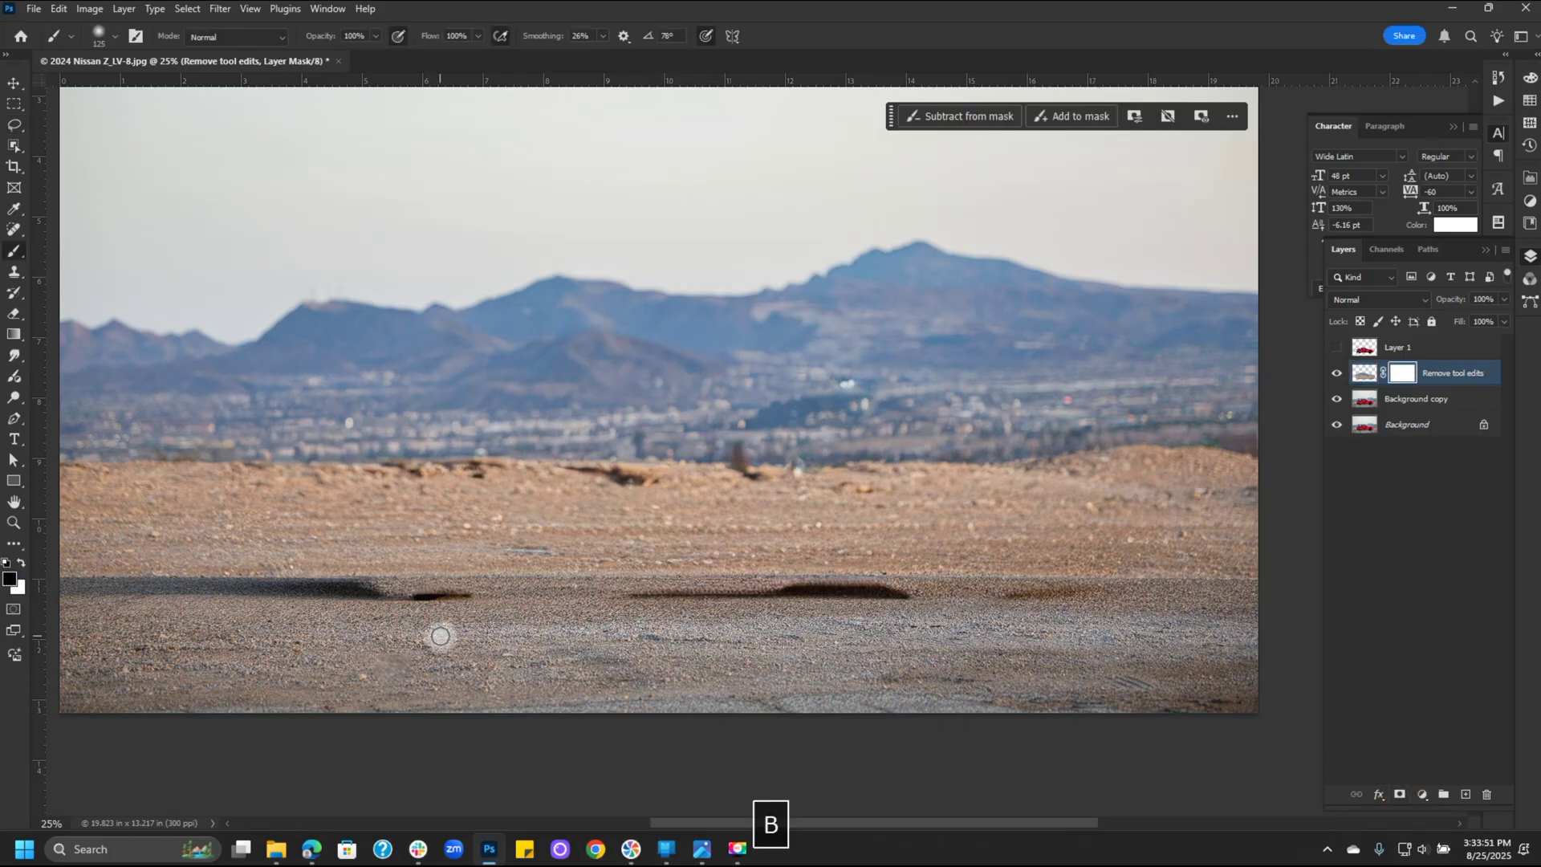
key(bracketright)
key(bracketright)
key(bracketright)
key(bracketright)
key(bracketright)
key(bracketright)
key(bracketright)
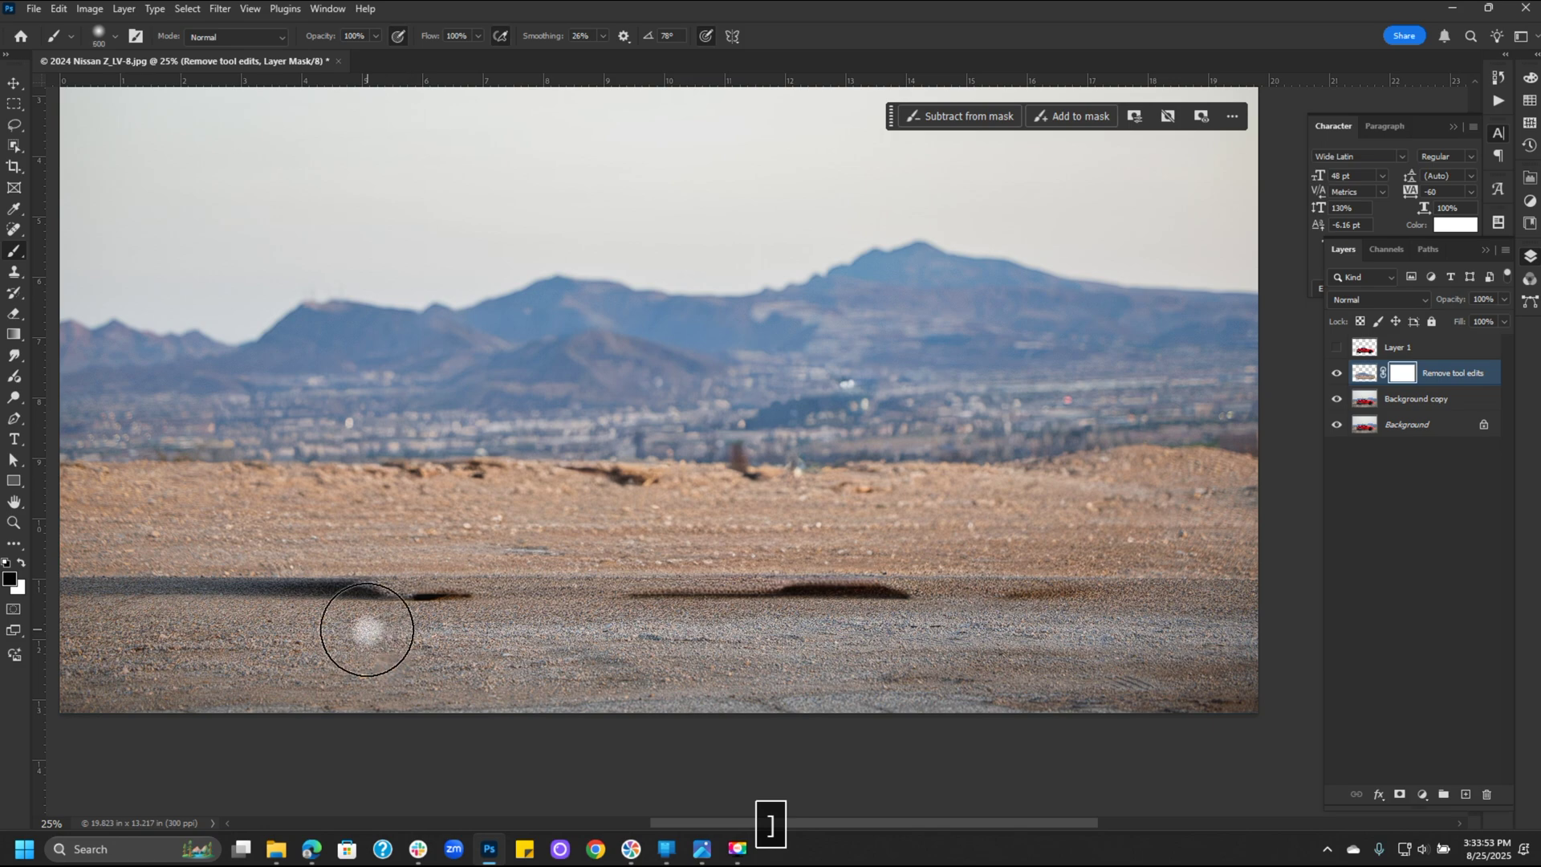
key(bracketleft)
key(bracketleft)
mouse_move(344, 600)
mouse_down()
mouse_move(1025, 619)
mouse_move(684, 602)
mouse_up()
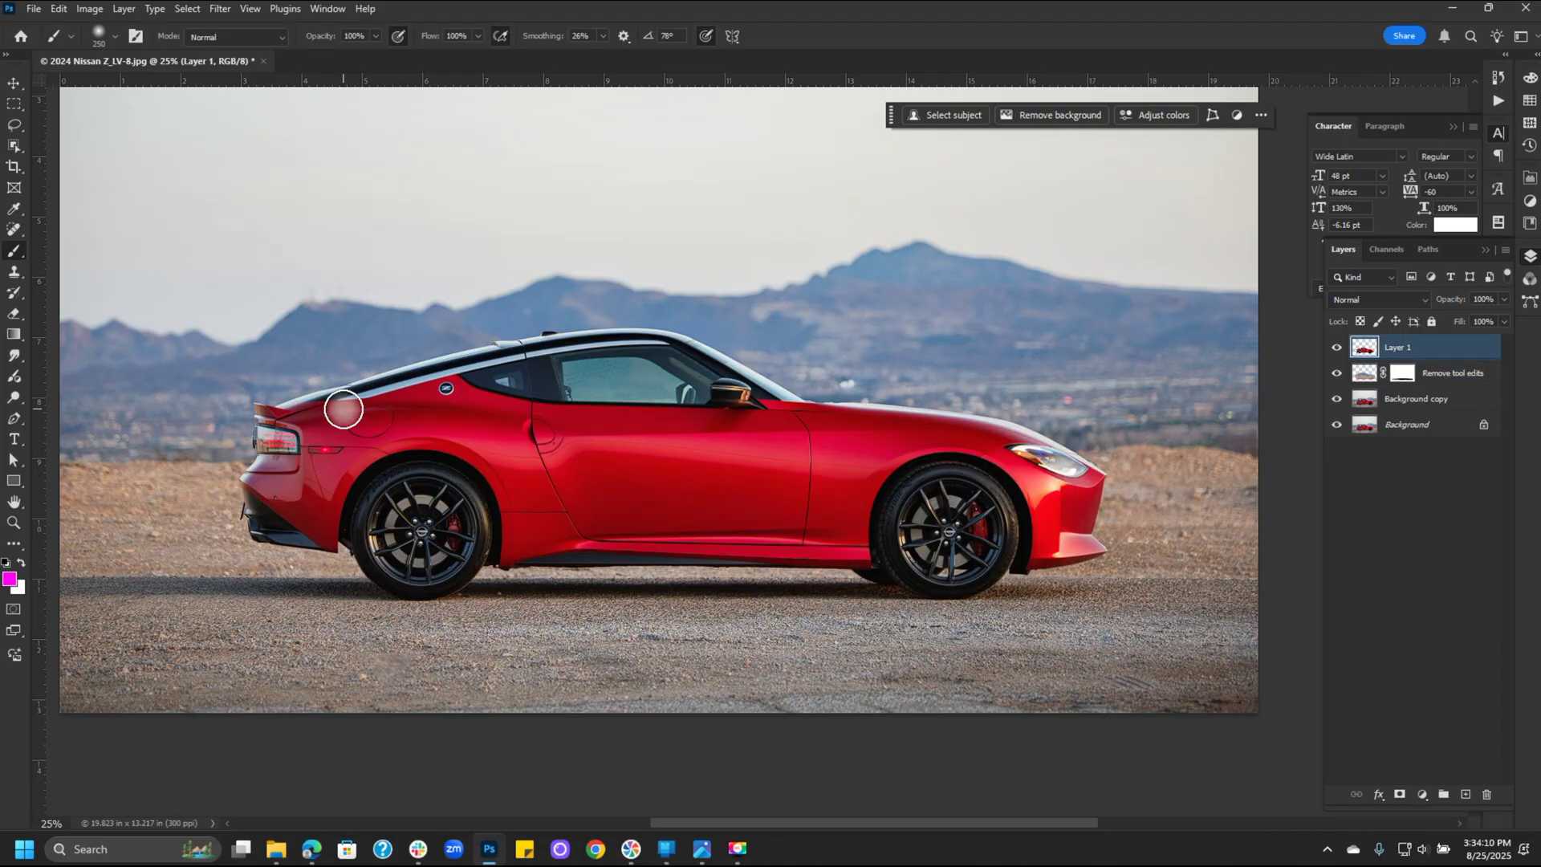
- Start a Pen tool shape under the rear bumper and trace it over the rear wheel arch to the side sill
key(ctrl+equal)
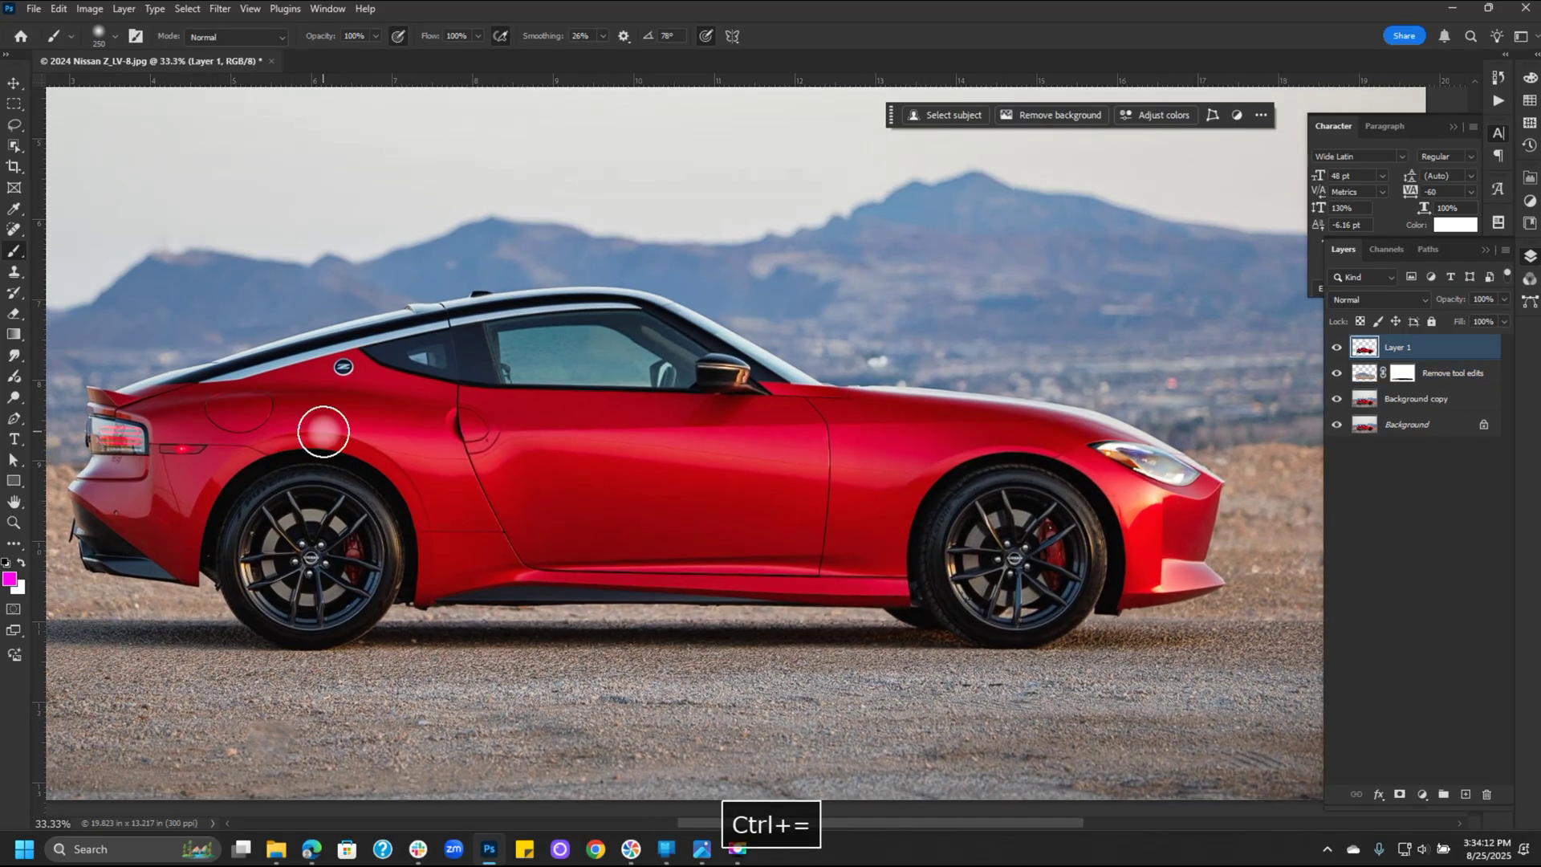
click(19, 147)
click(16, 147)
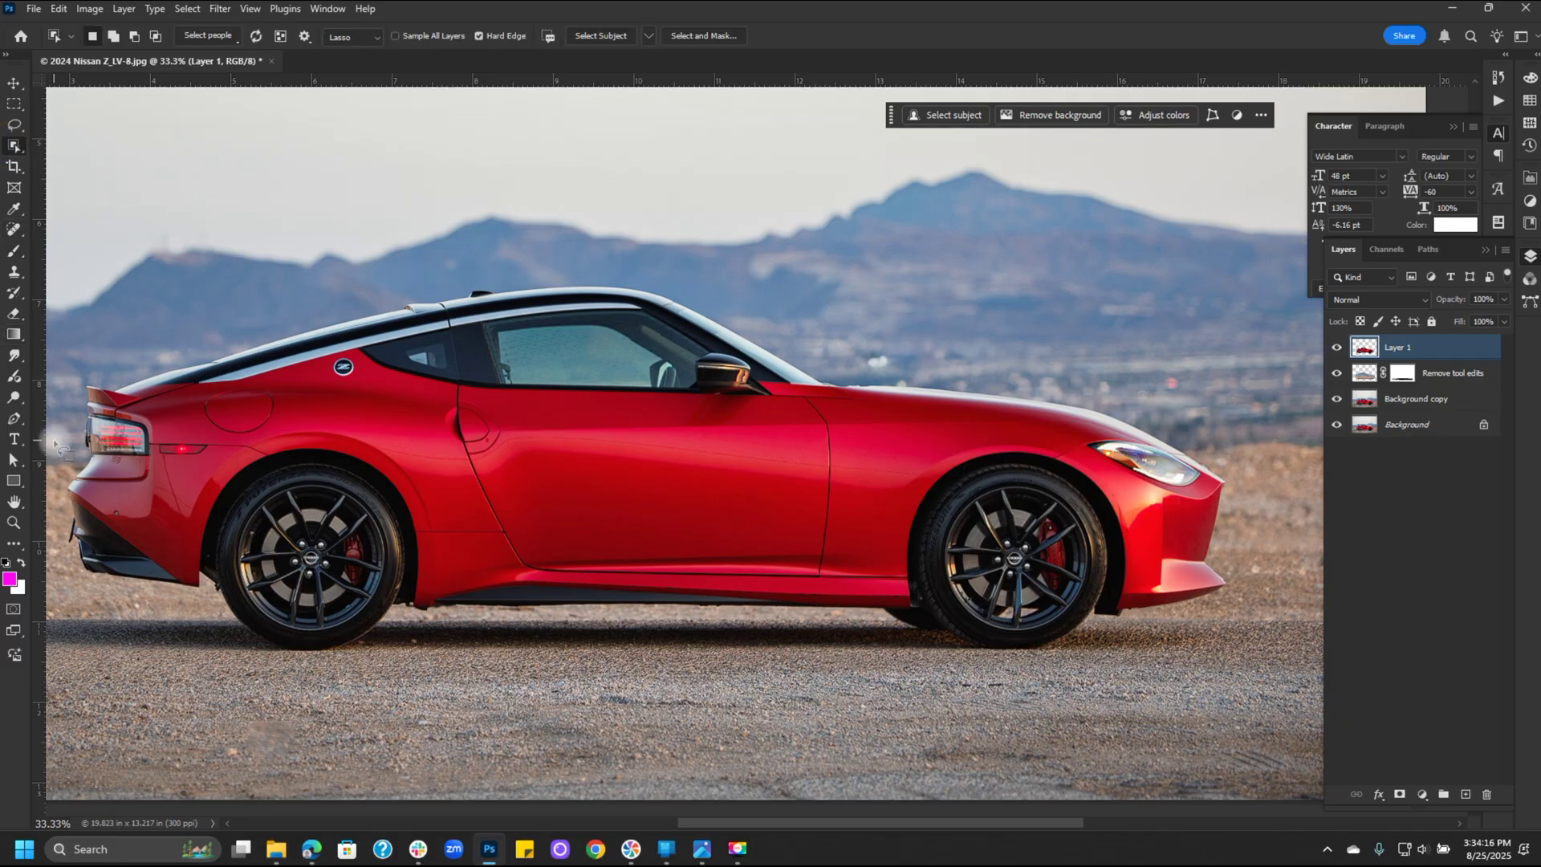
key(p)
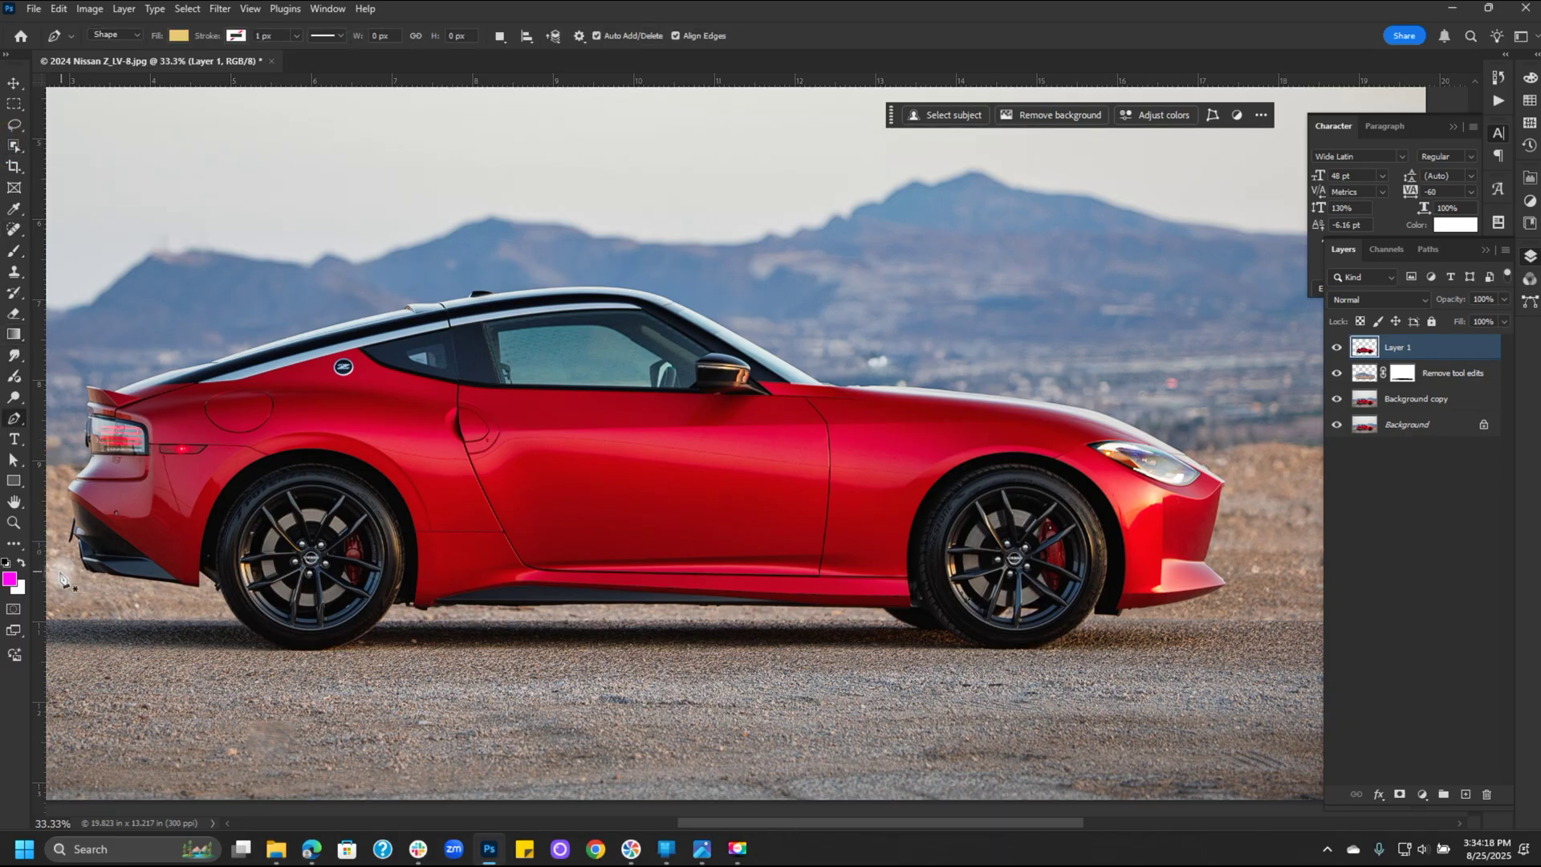
click(59, 571)
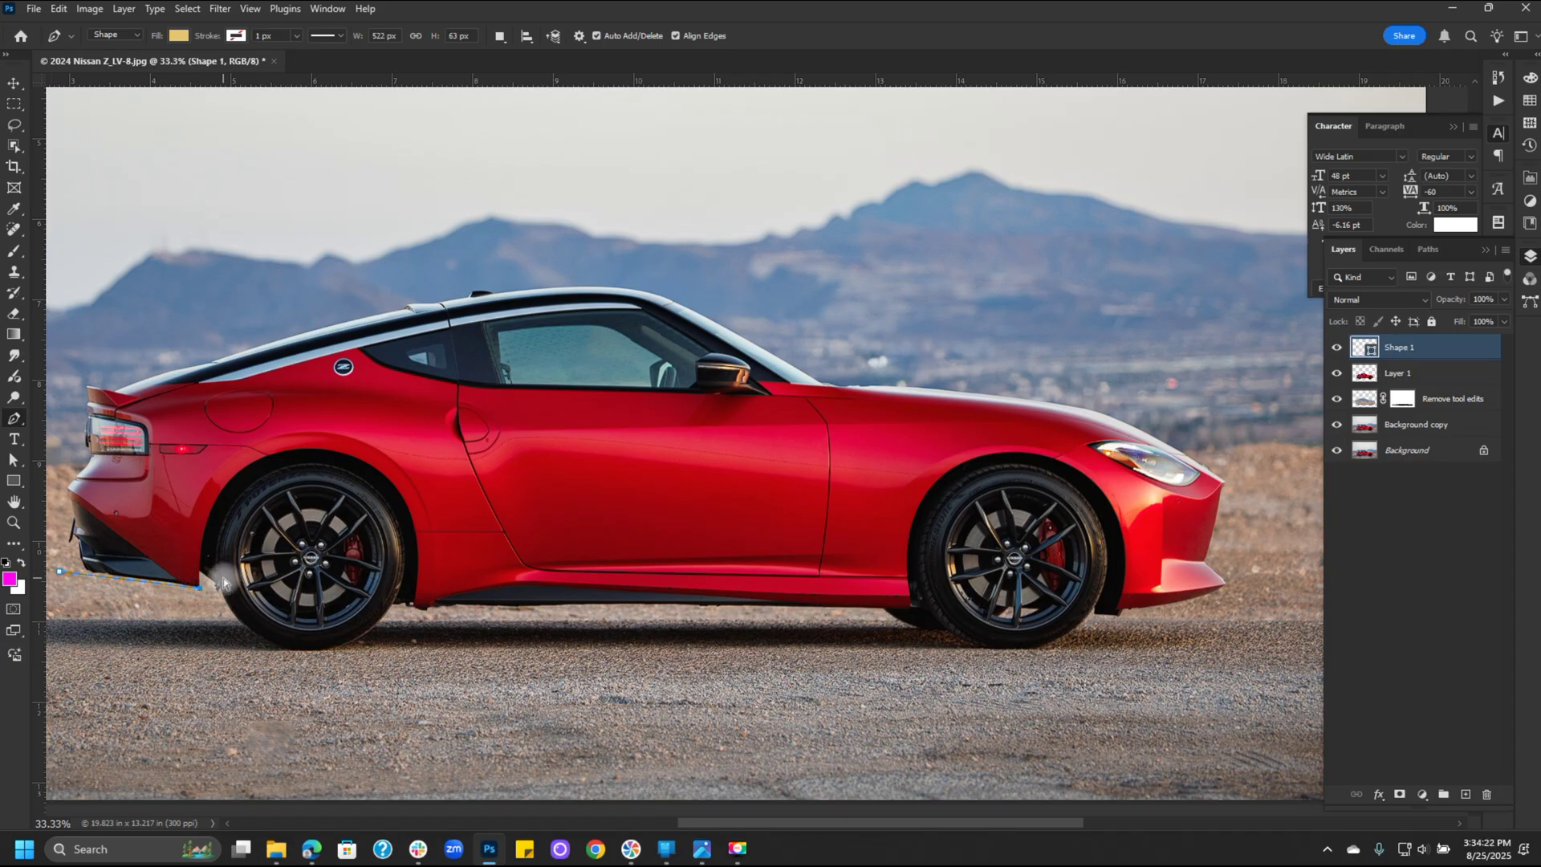
key(ctrl+equal)
scroll(682, 449, left, 5)
drag(315, 451, 438, 450)
click(909, 688)
- Continue the pen shape along the side sill, over the front wheel arch and past the front bumper's lower edge
scroll(900, 689, right, 10)
click(726, 688)
click(769, 688)
drag(921, 456, 1035, 456)
click(1072, 689)
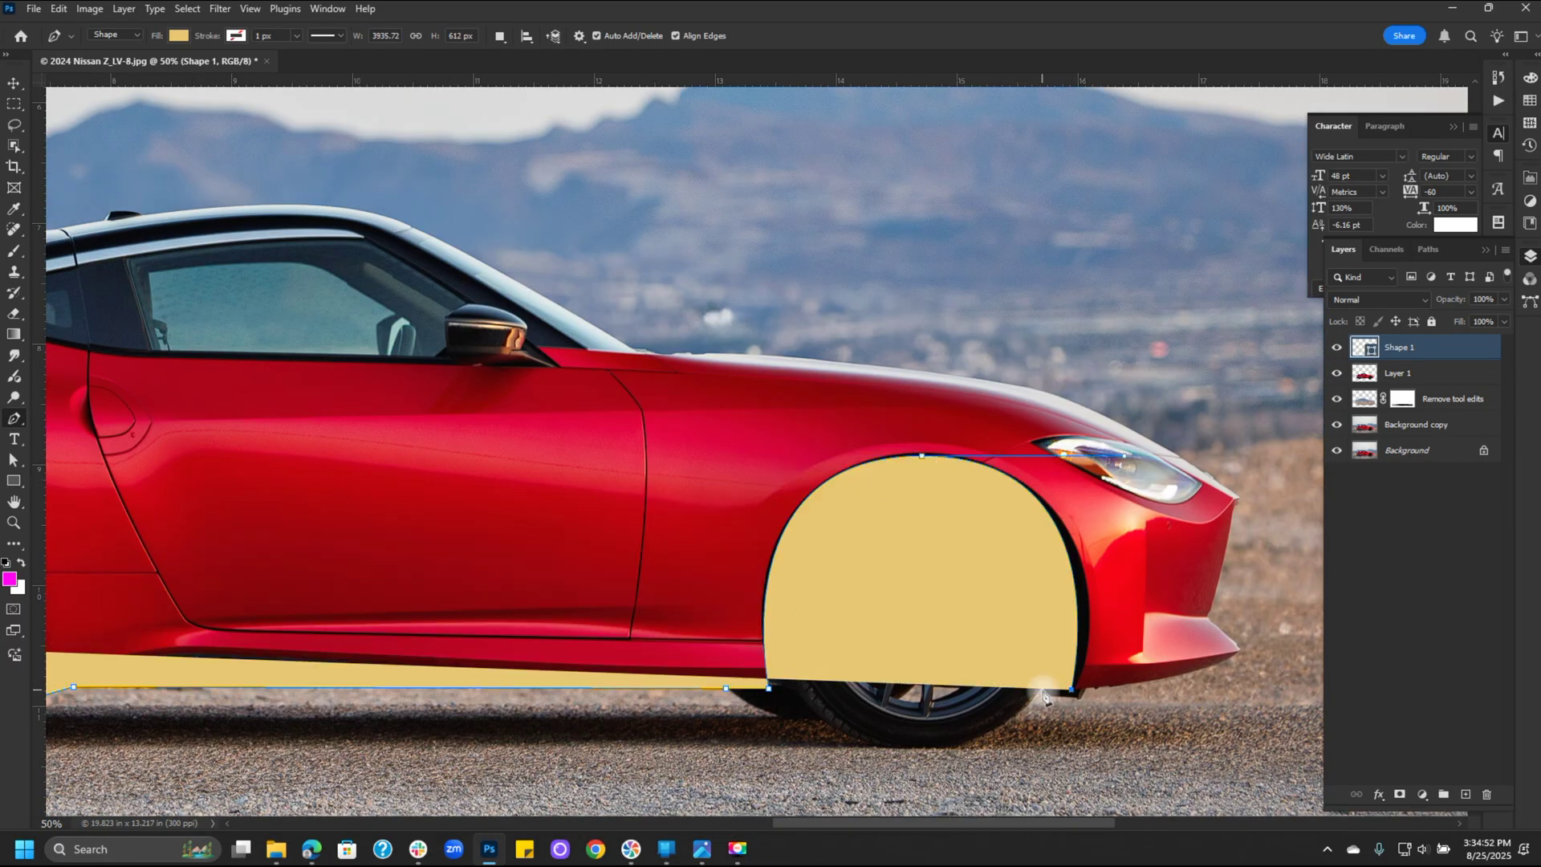
click(1042, 691)
click(1041, 704)
click(1293, 695)
- Complete the pen shape with loose straight segments in front of the hood, above the roof and behind the rear
key(ctrl+minus)
key(ctrl+minus)
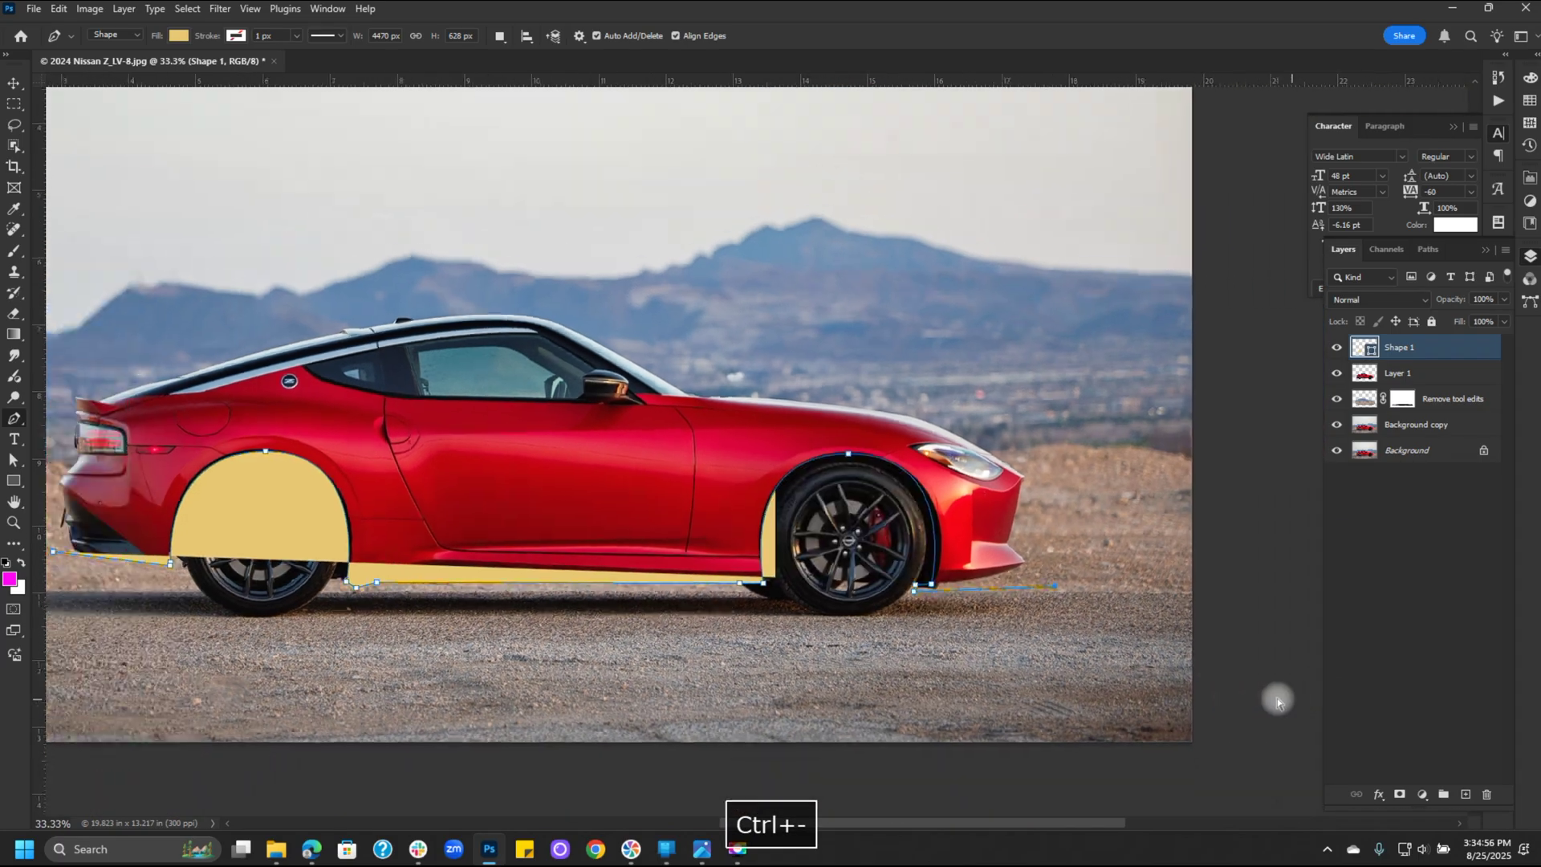
key(ctrl+0)
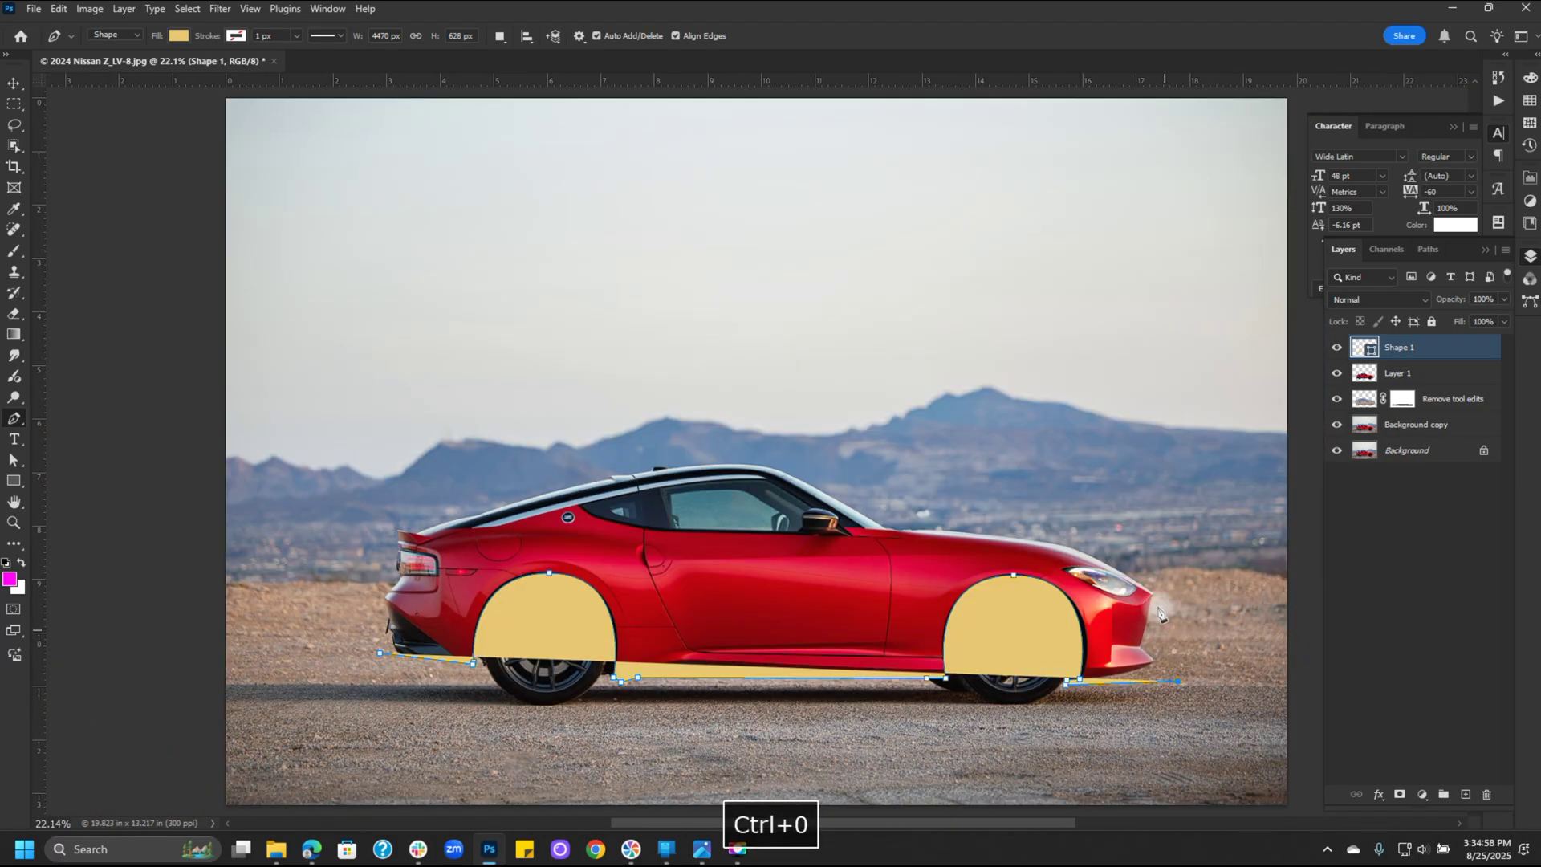
click(1192, 522)
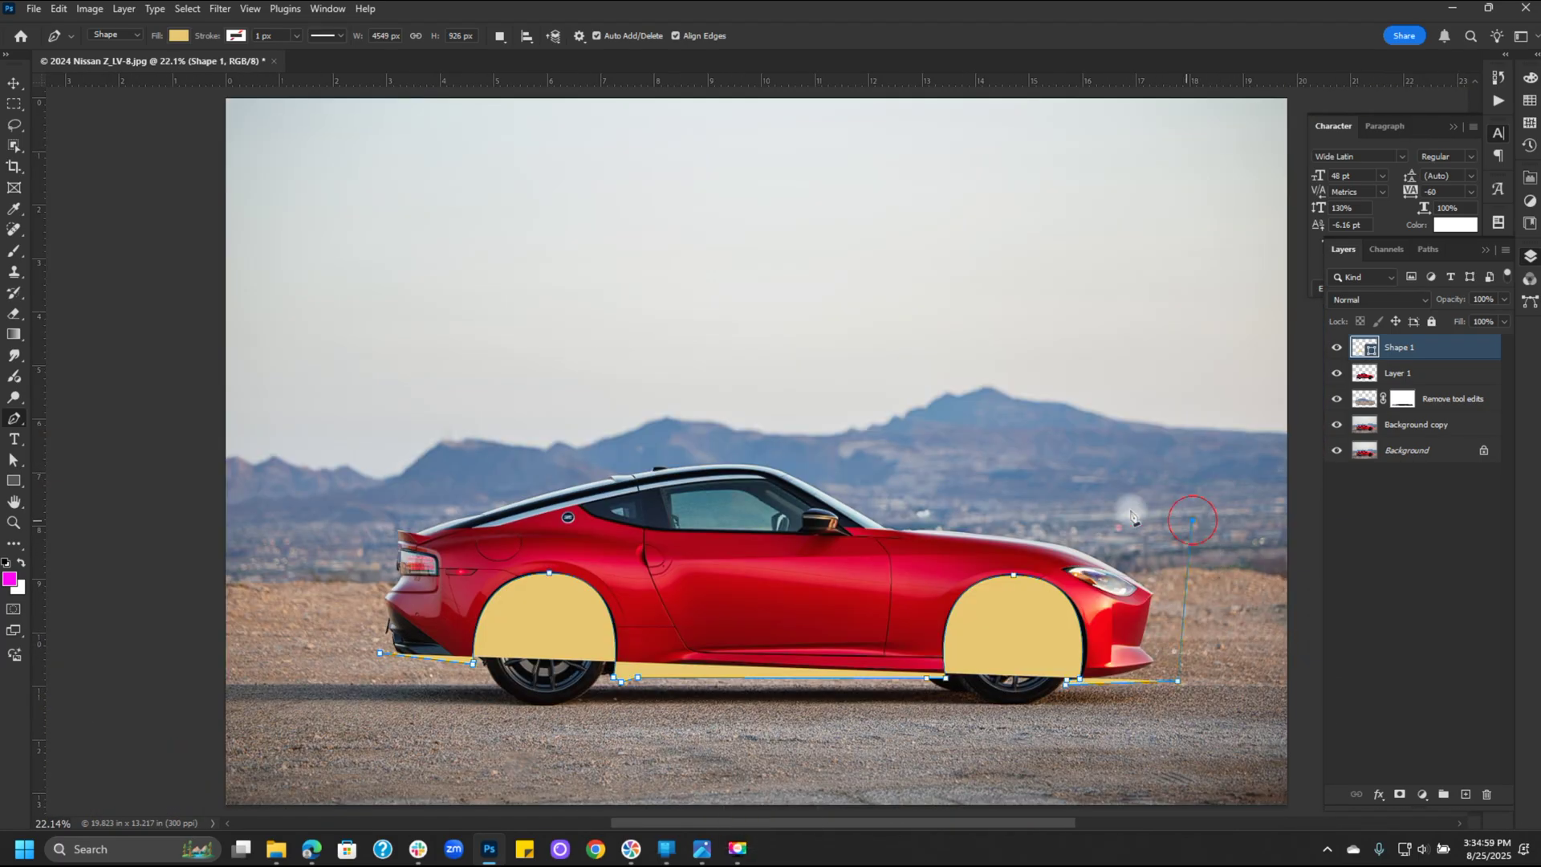
click(589, 407)
click(334, 510)
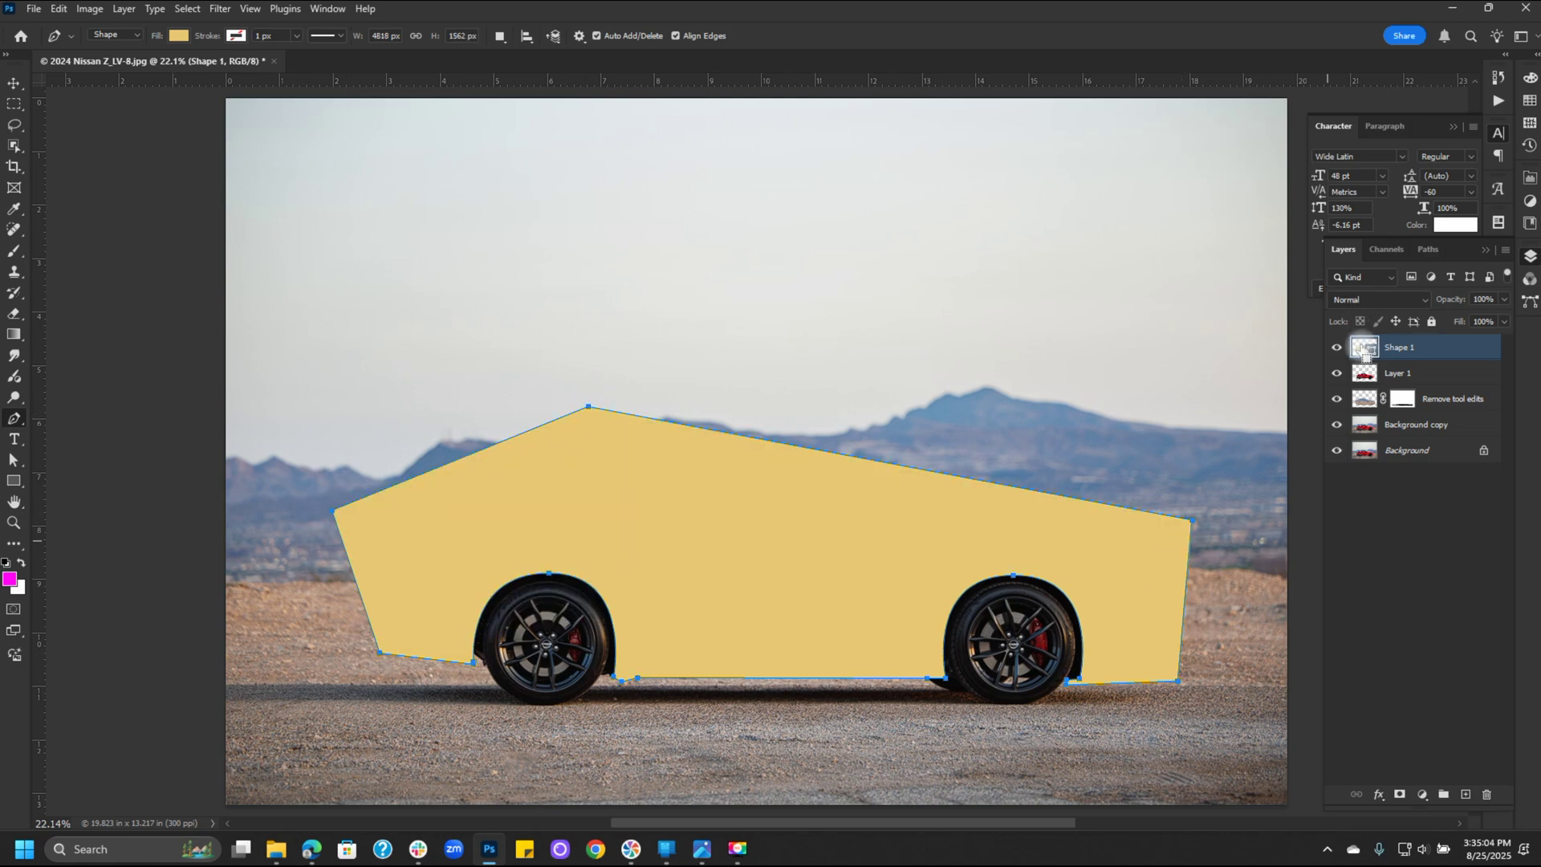
- Use the hidden pen shape as a selection to cut the body from Layer 1 and paste it in place on a new layer
ctrl+click(1365, 350)
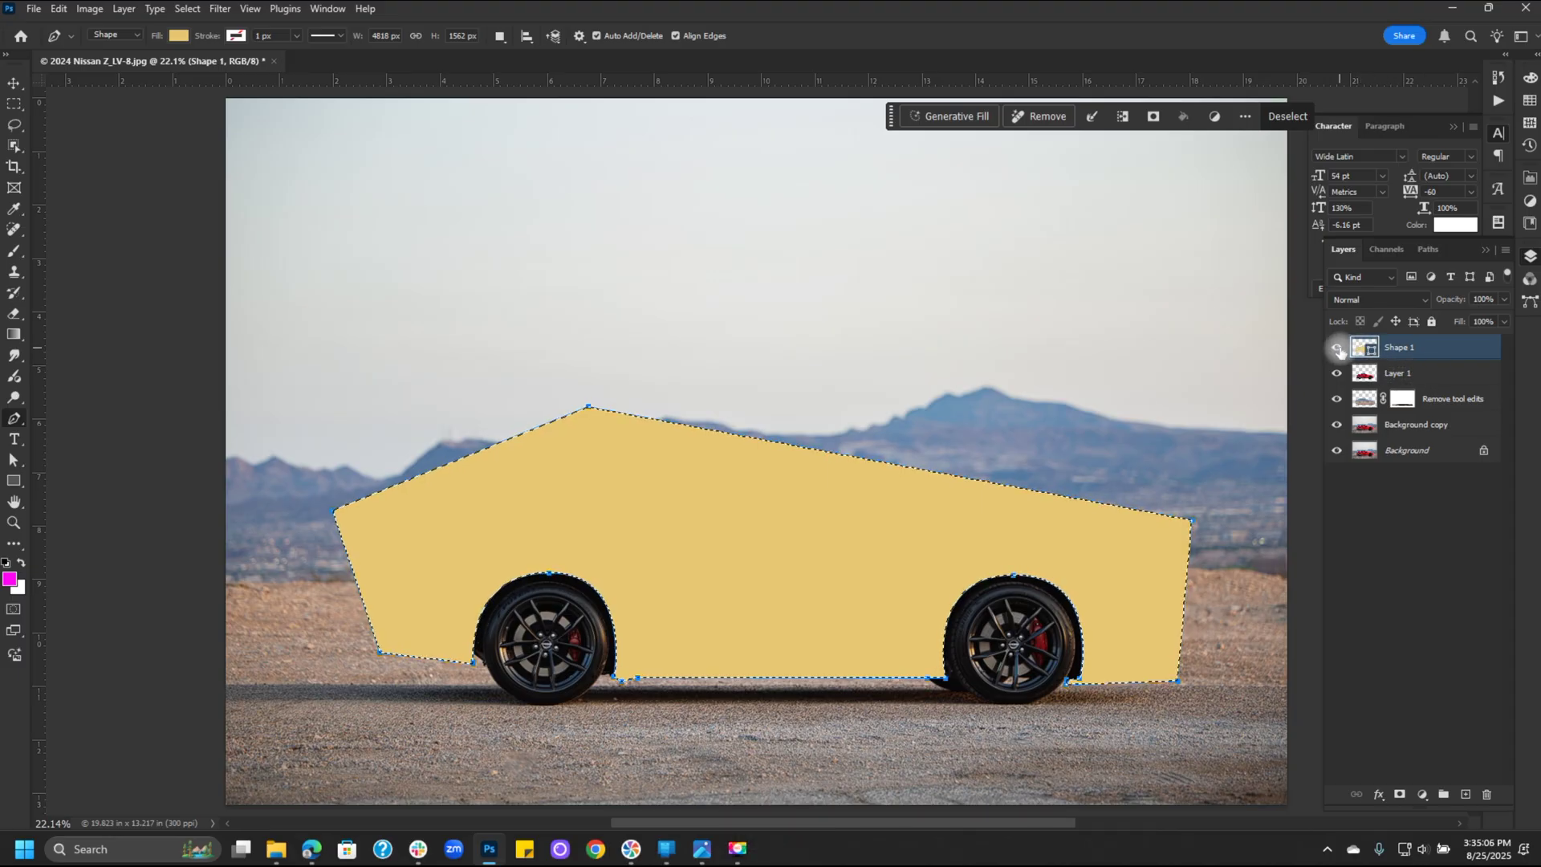
click(1337, 348)
click(1405, 374)
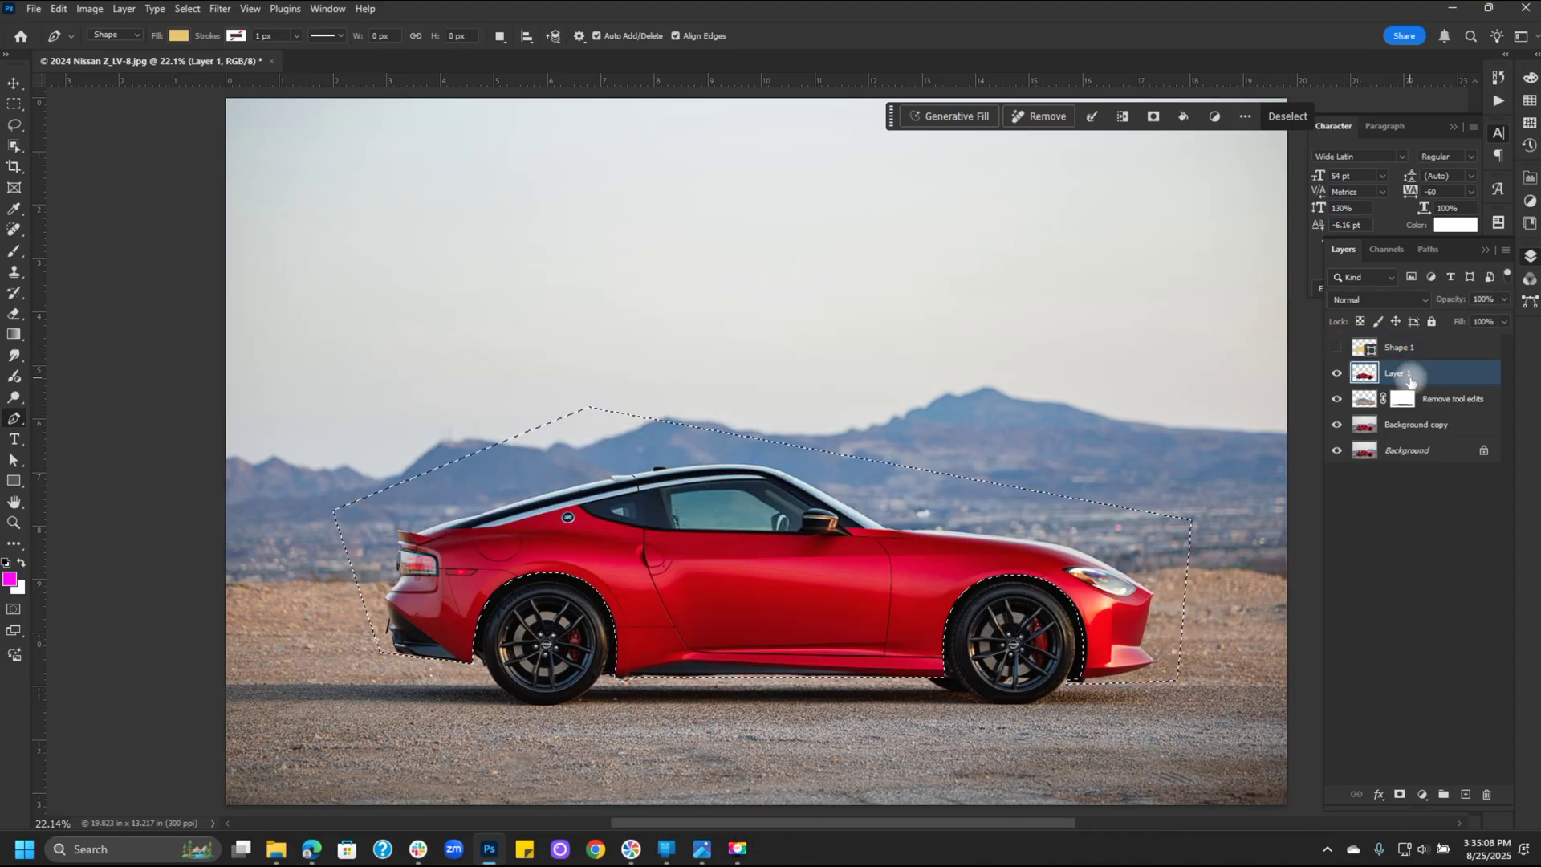
key(ctrl+x)
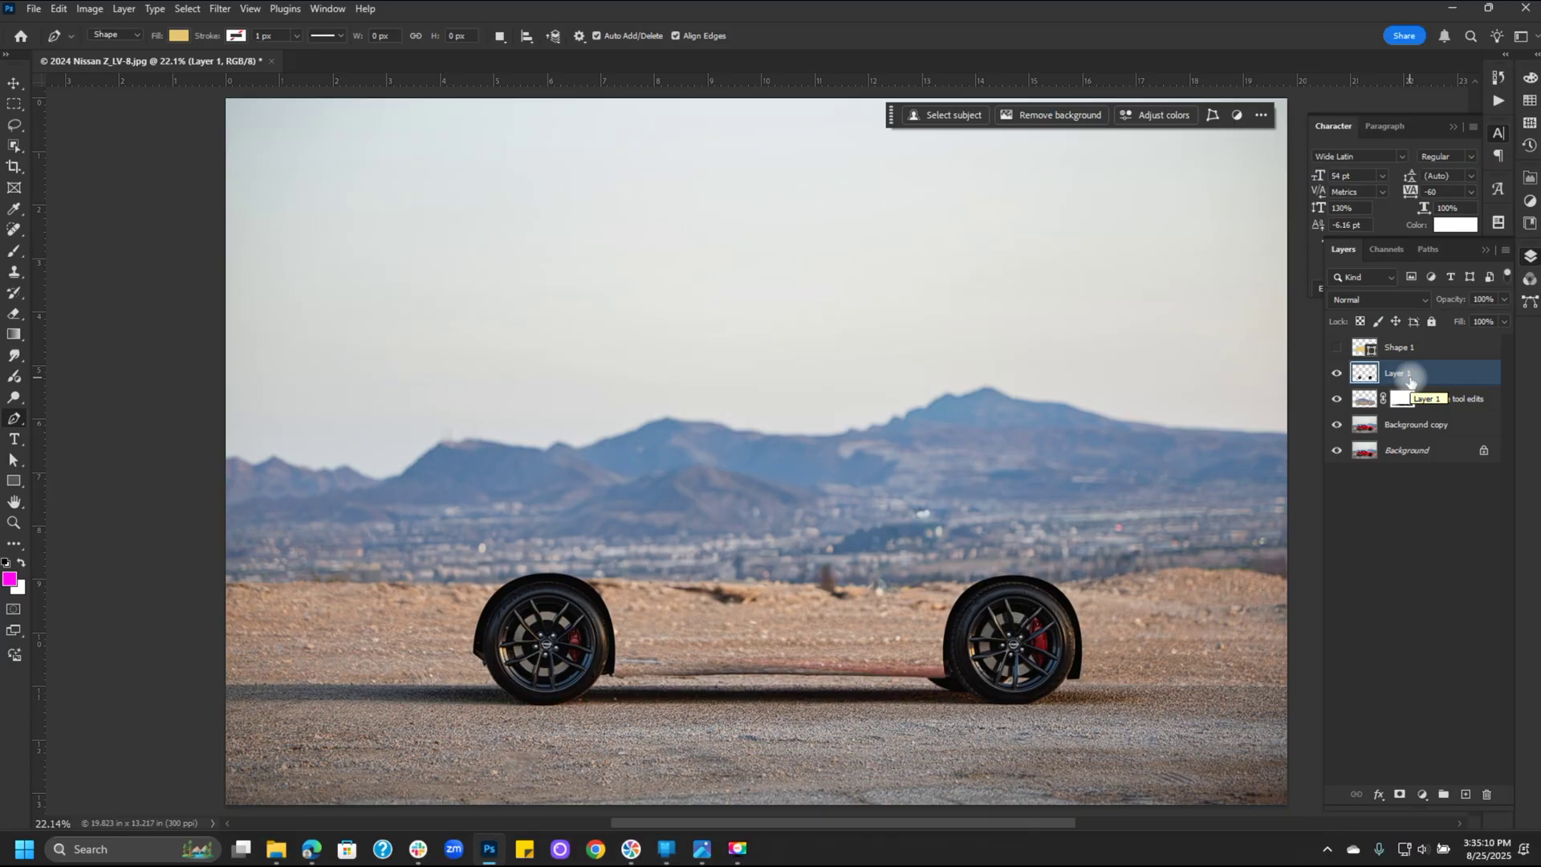
key(ctrl+shift+v)
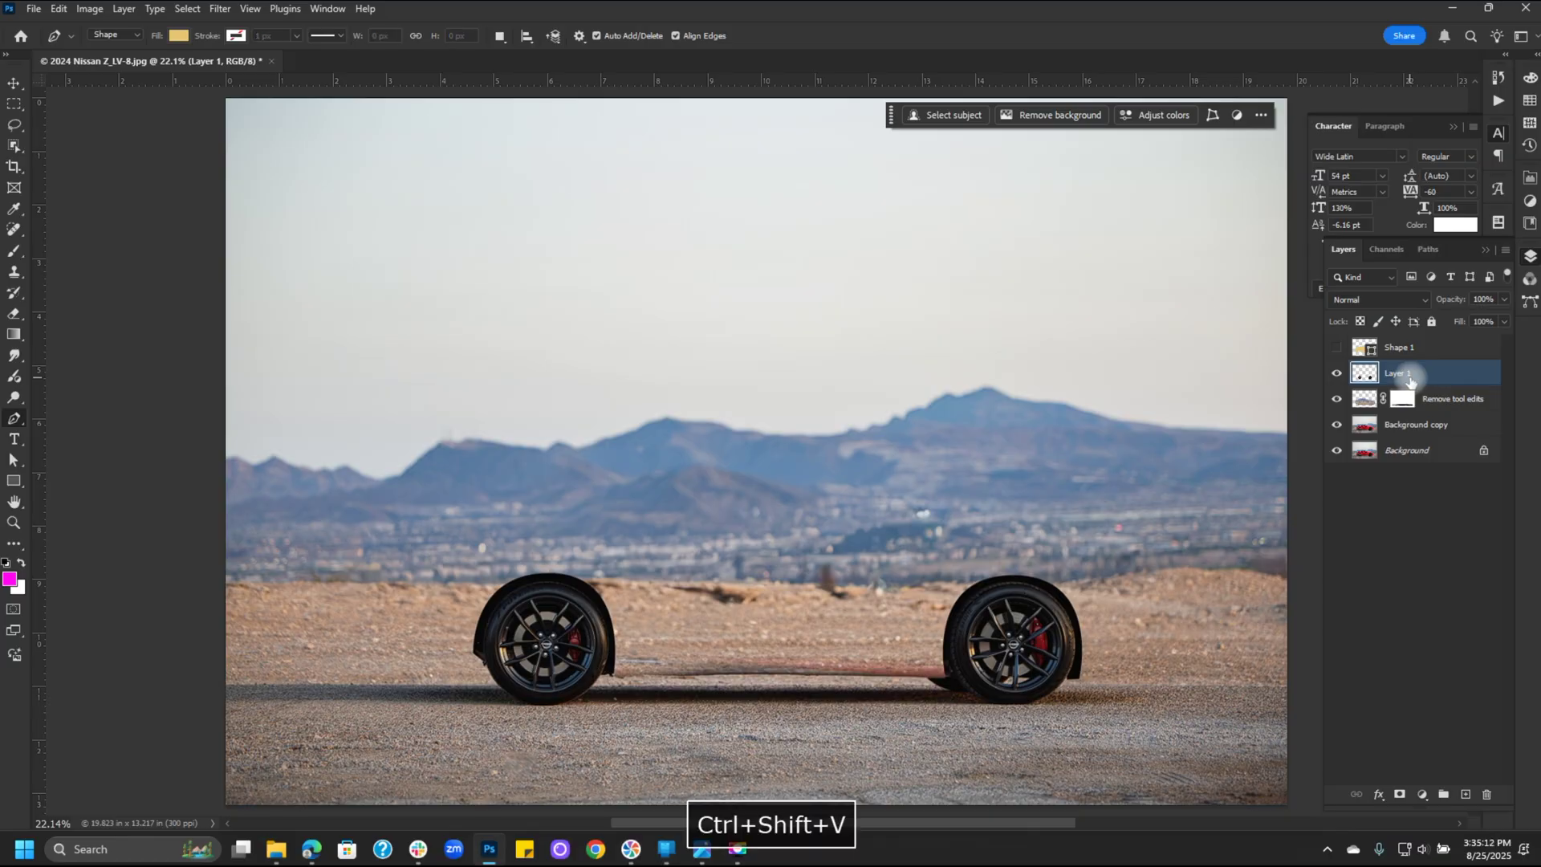
- Lower the car body on Layer 2 with the Move tool until the wheel arches sit close over the tires
key(ctrl+equal)
key(ctrl+equal)
scroll(1210, 414, down, 1)
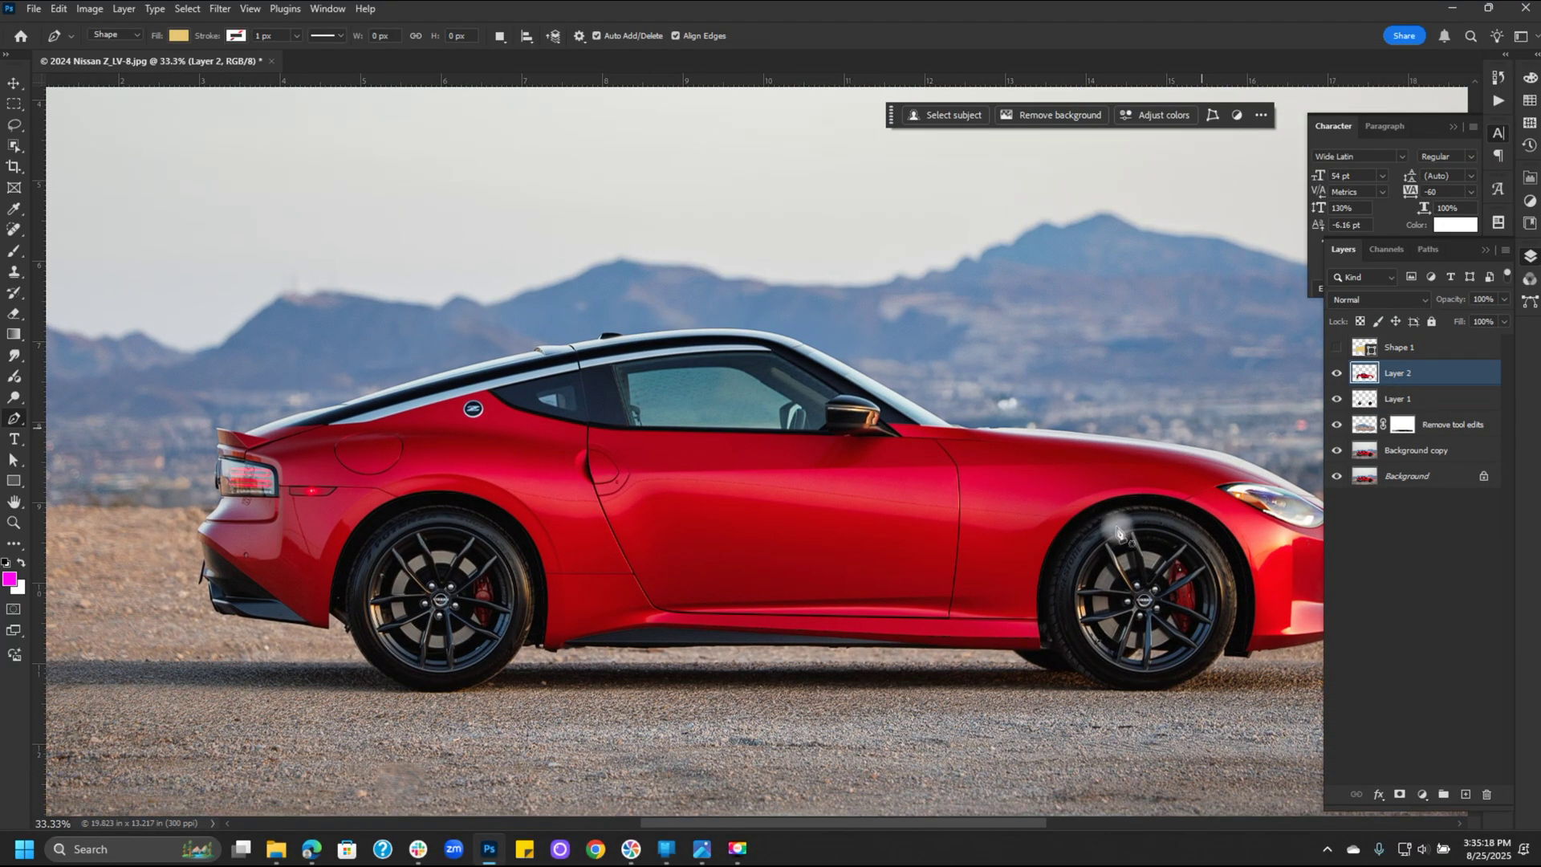
mouse_move(931, 827)
mouse_down()
mouse_move(1008, 825)
mouse_move(949, 835)
mouse_up()
key(v)
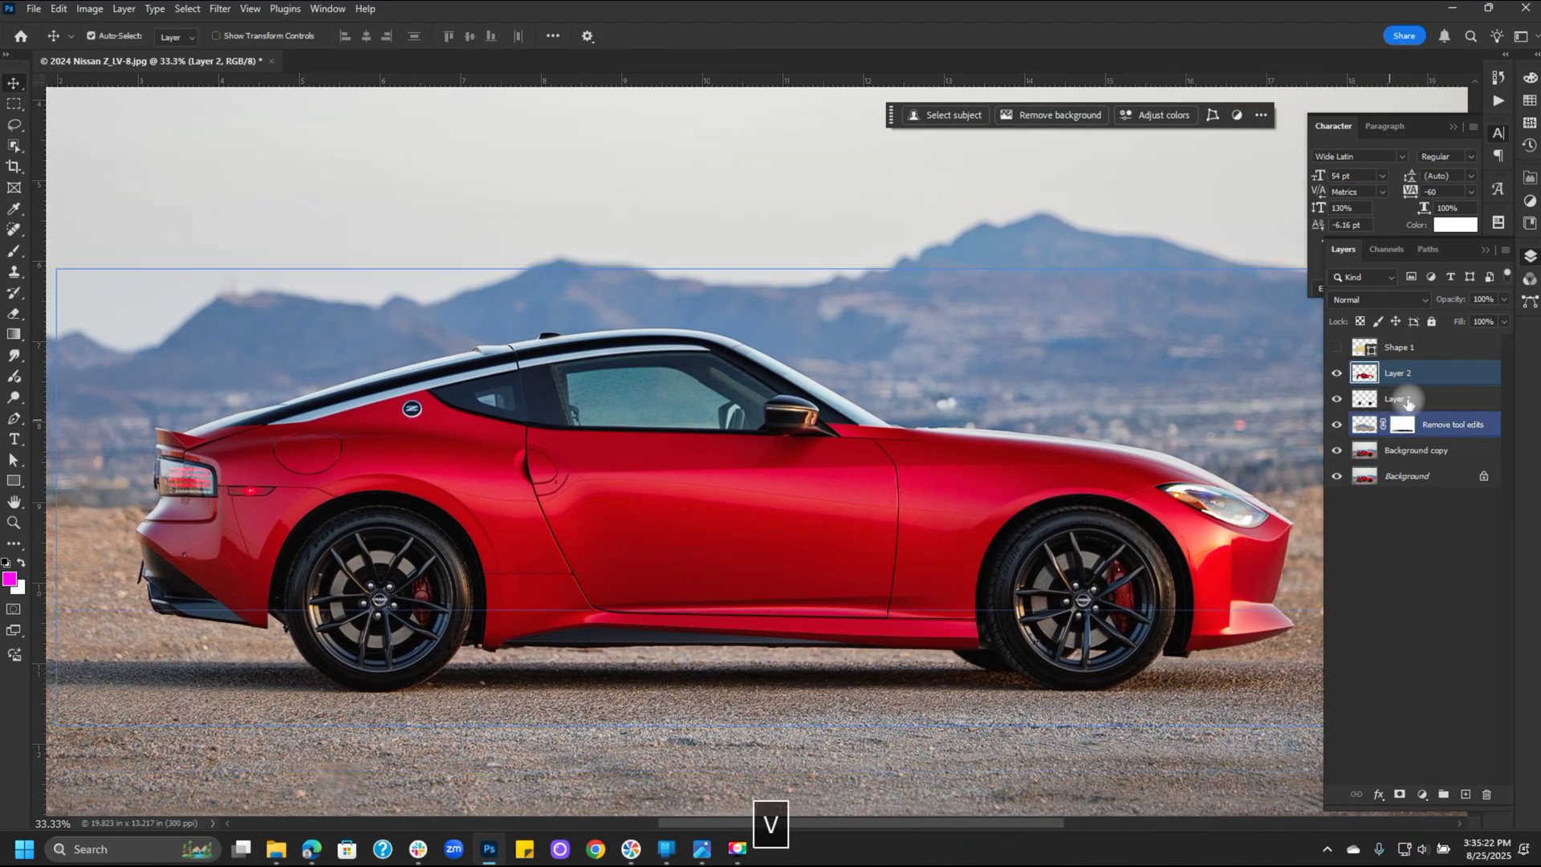
click(1427, 378)
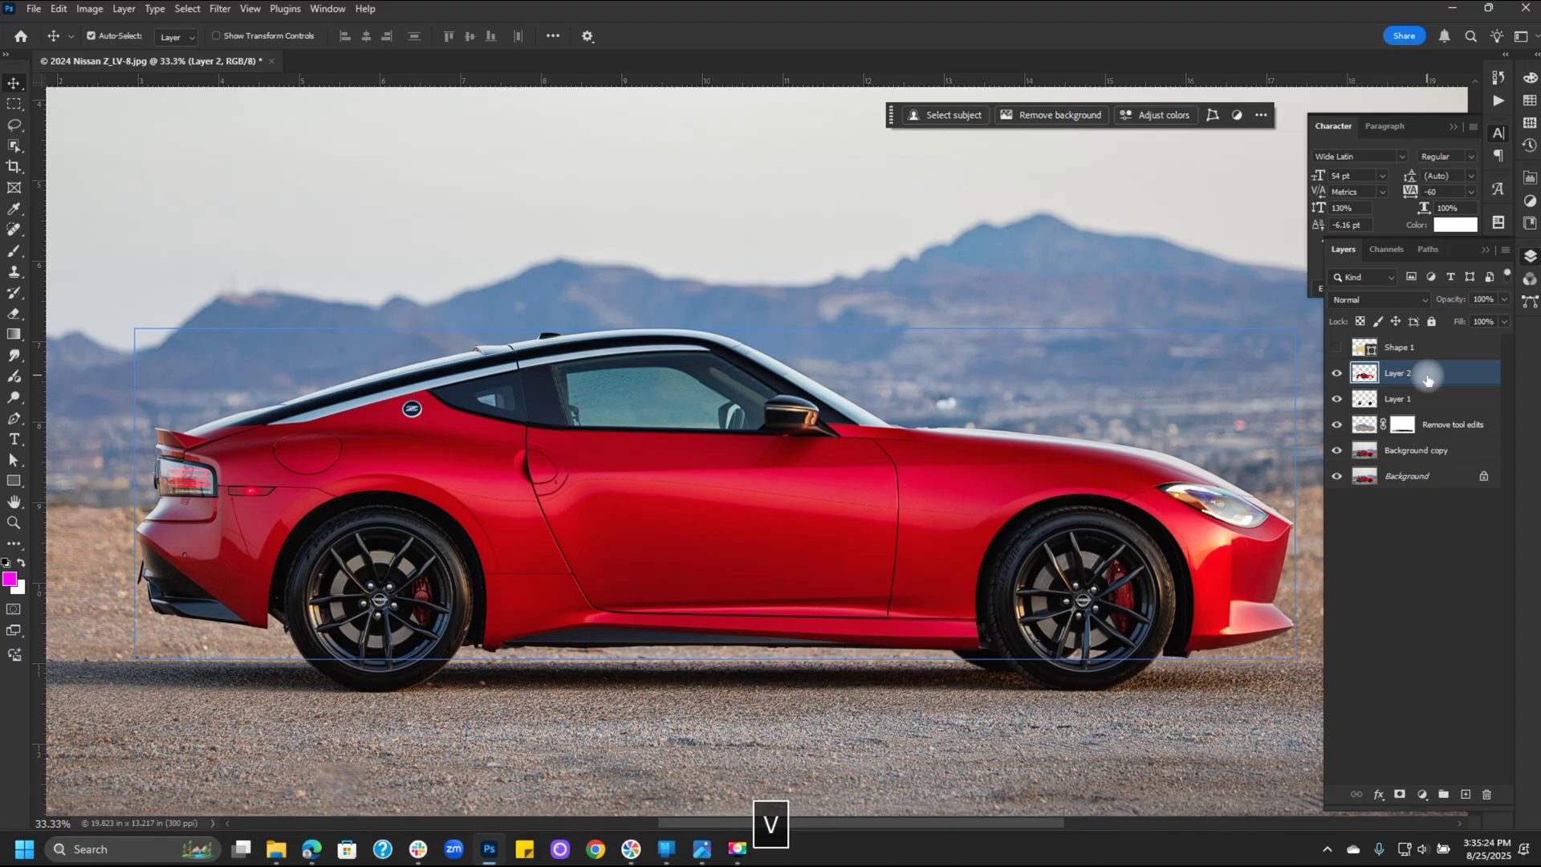
key(shift+Down)
key(shift+Down)
key(shift+Down)
key(shift+Down)
key(shift+Down)
key(shift+Down)
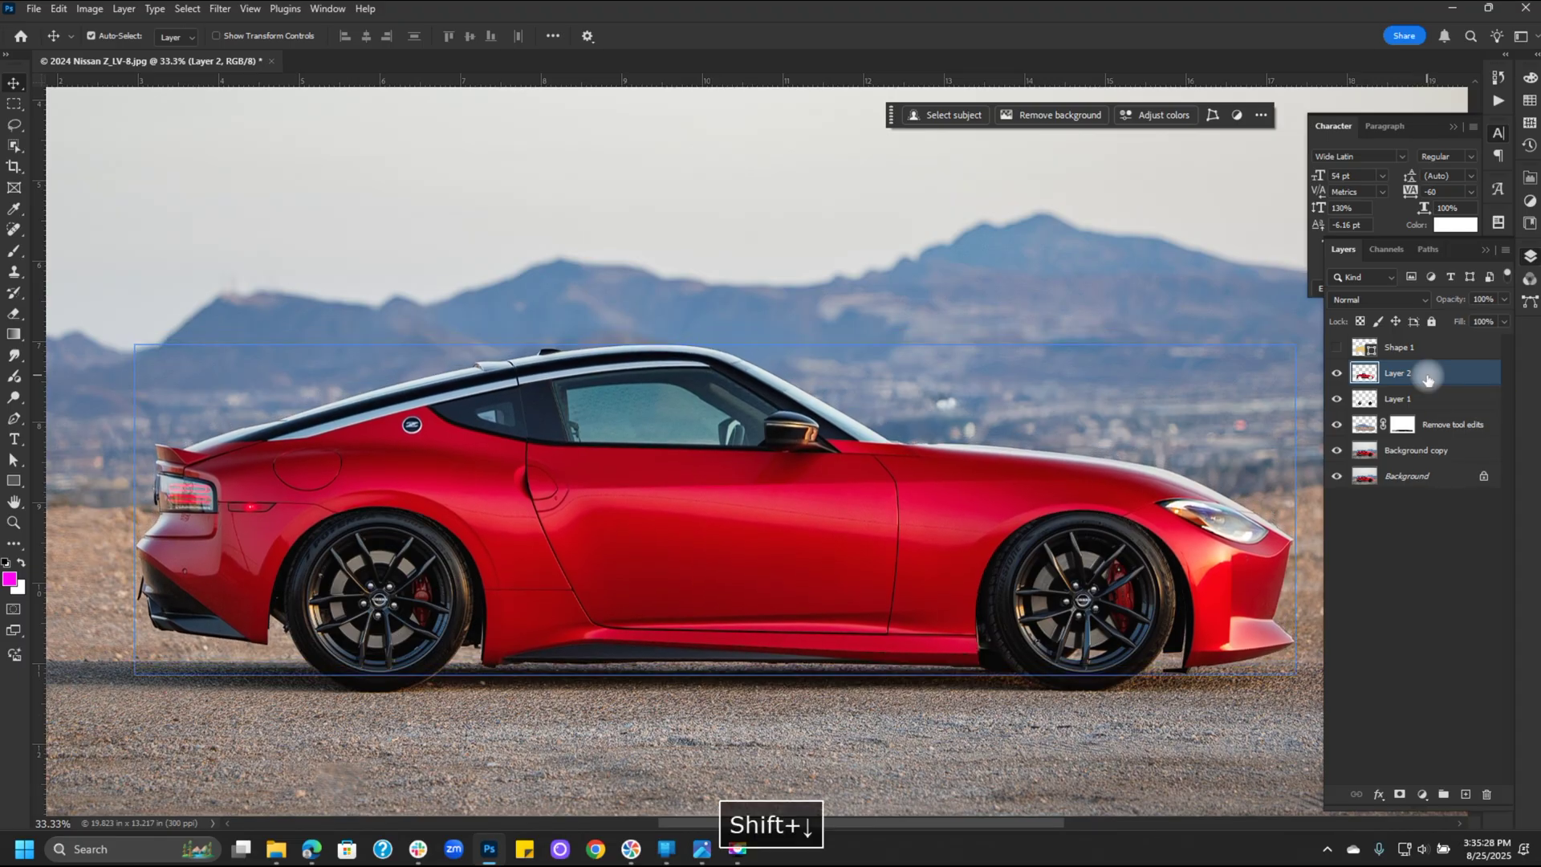
key(shift+Down)
key(Down)
key(Down)
key(Down)
key(Down)
key(Down)
key(Down)
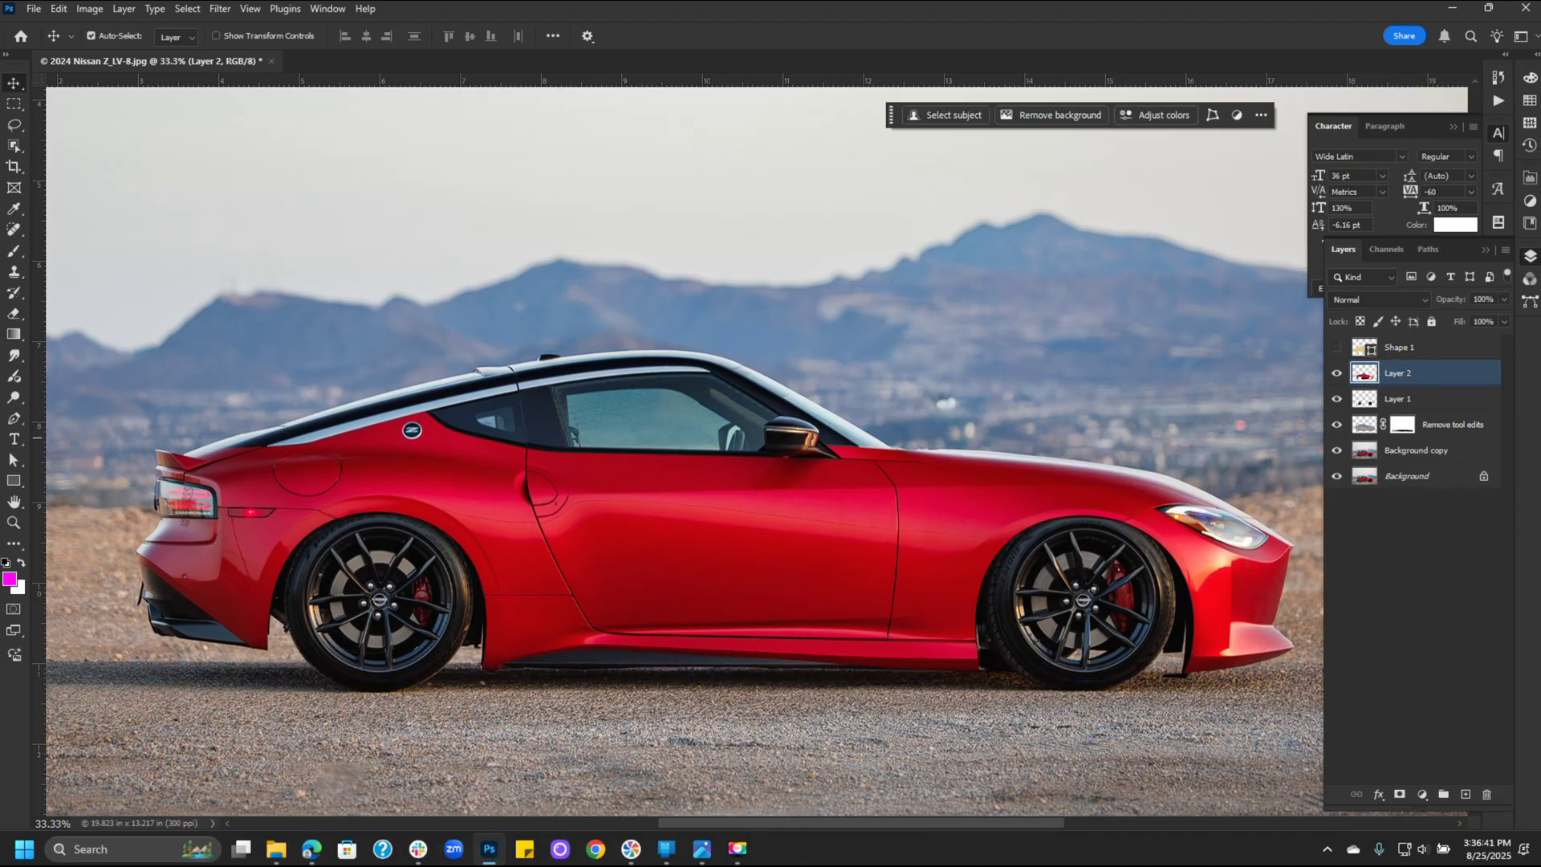
- Raise the car body on Layer 2 until a clear gap opens above both wheels
key(shift+Up)
key(shift+Up)
key(shift+Up)
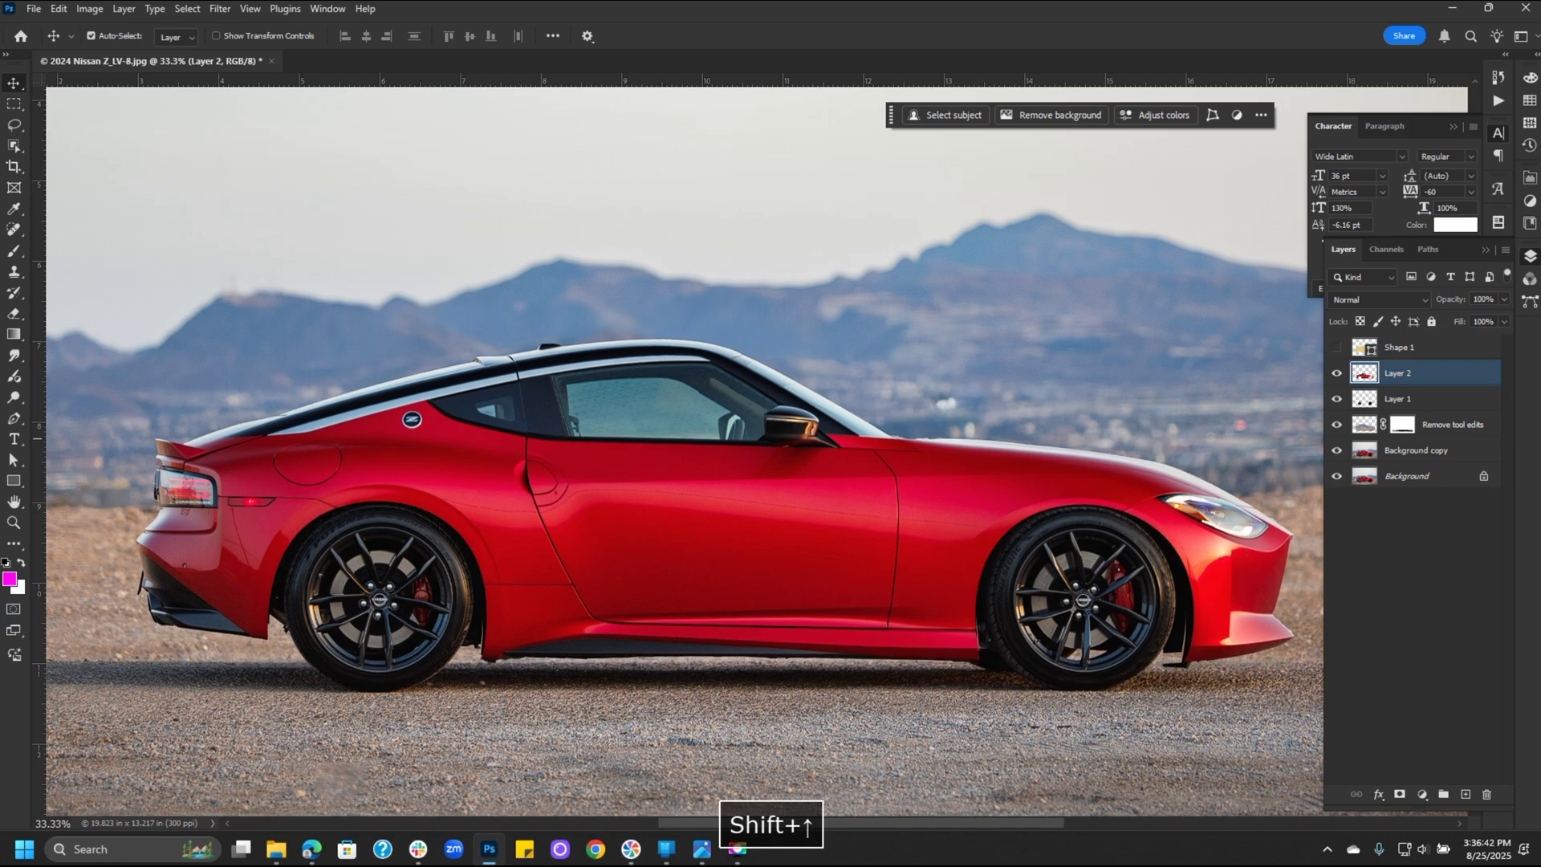
key(shift+Up)
key(shift+Up)
key(shift+Up)
key(shift+Up)
key(shift+Up)
key(shift+Up)
key(shift+Up)
key(shift+Up)
key(shift+Up)
key(shift+Up)
key(shift+Up)
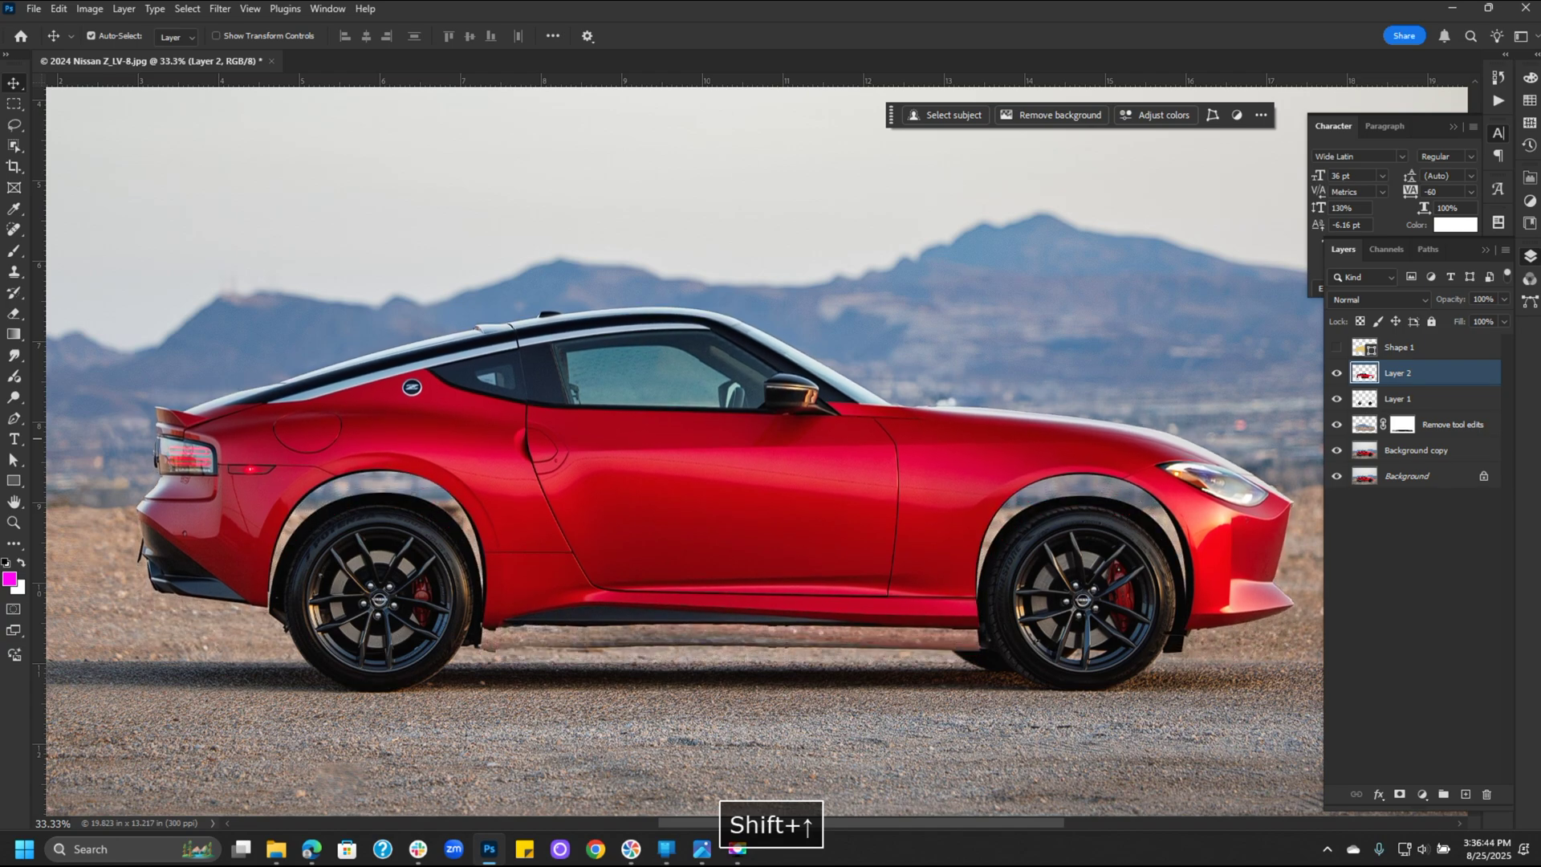
key(shift+Up)
key(shift+Up)
key(shift+Down)
key(shift+Up)
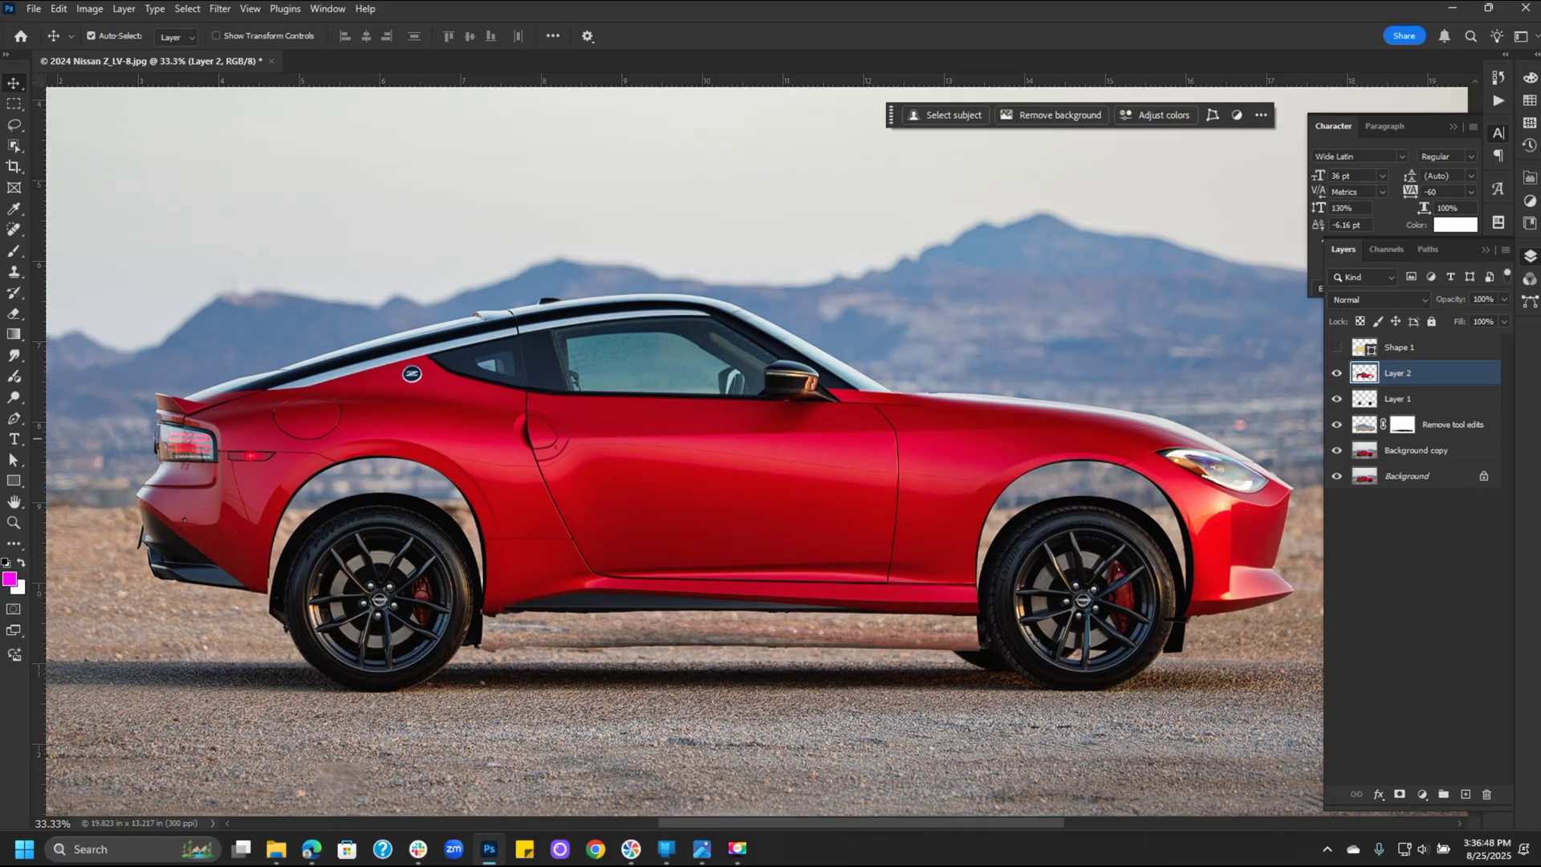
- Select the Remove tool edits layer and set the foreground color to black (000000) for a new pen shape
click(1445, 424)
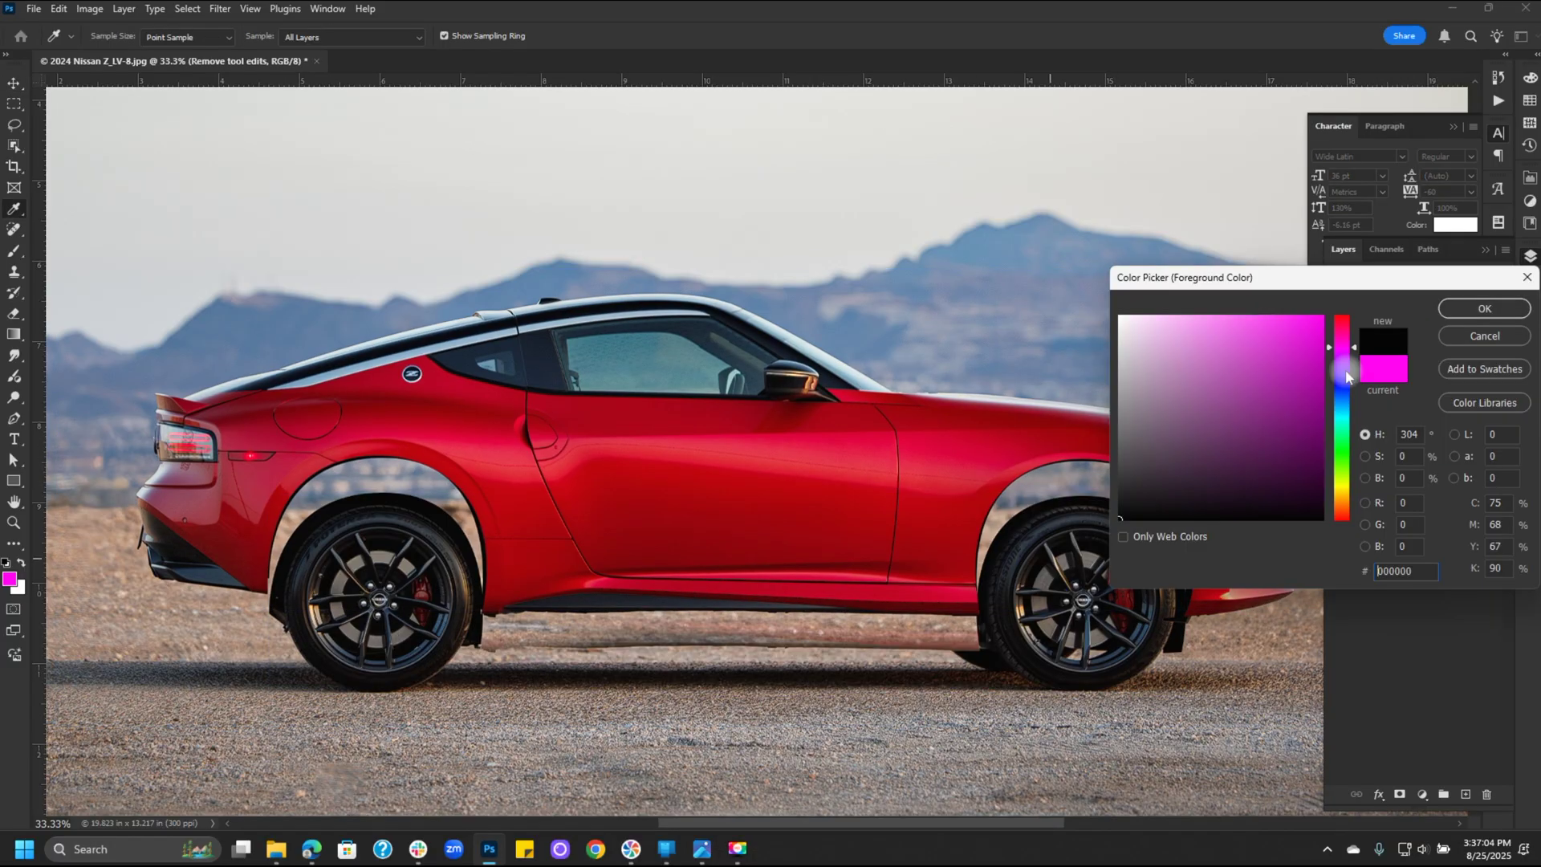
click(1485, 308)
key(p)
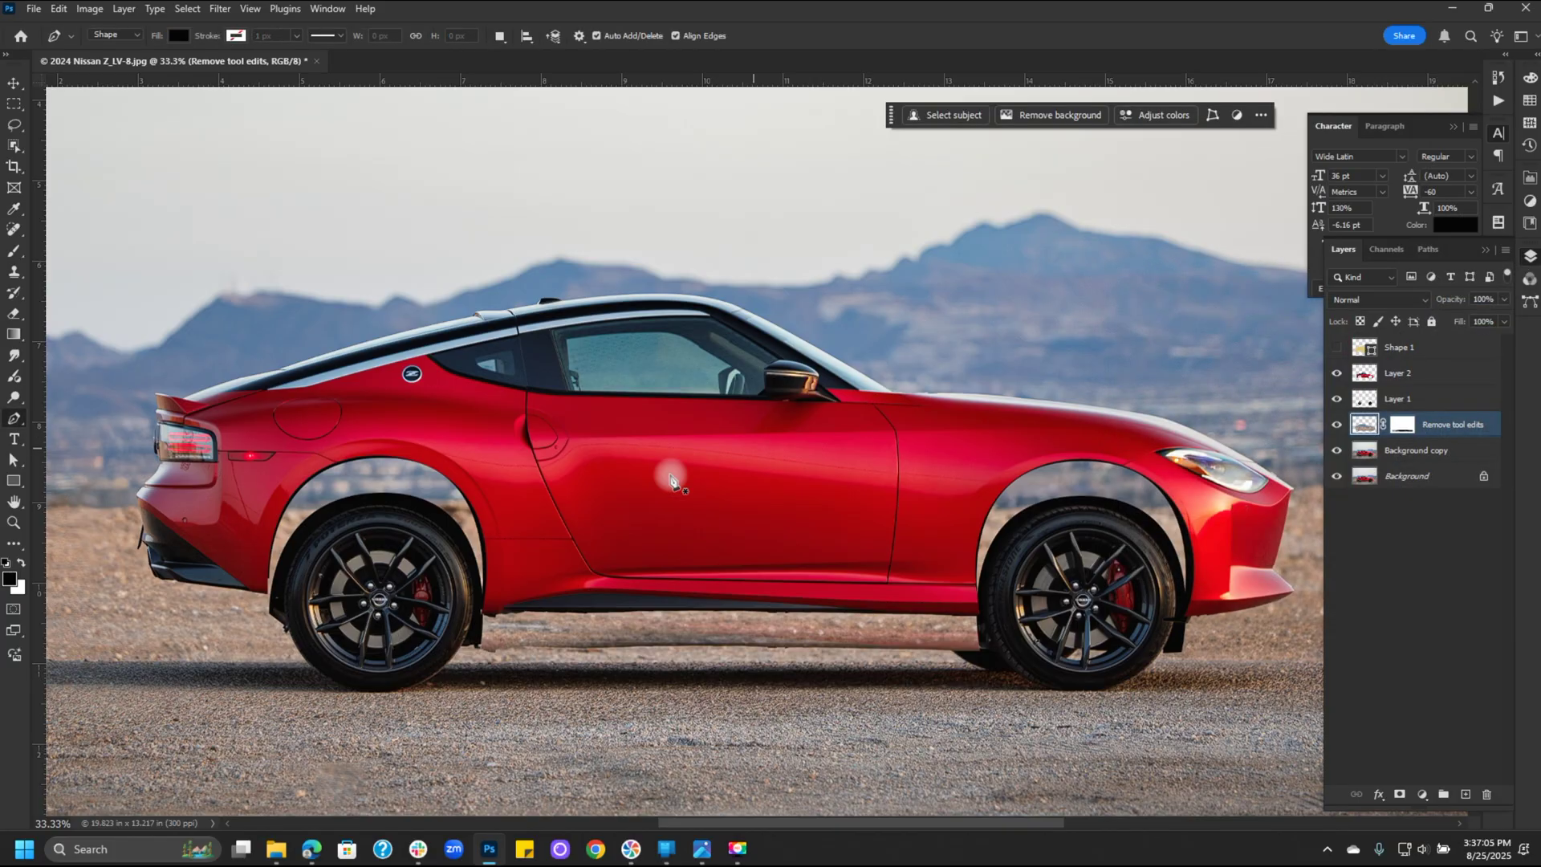
- Draw a closed black pen shape beneath the car layers, following the sill and lower body and filling the gaps in both wheel arches
click(264, 590)
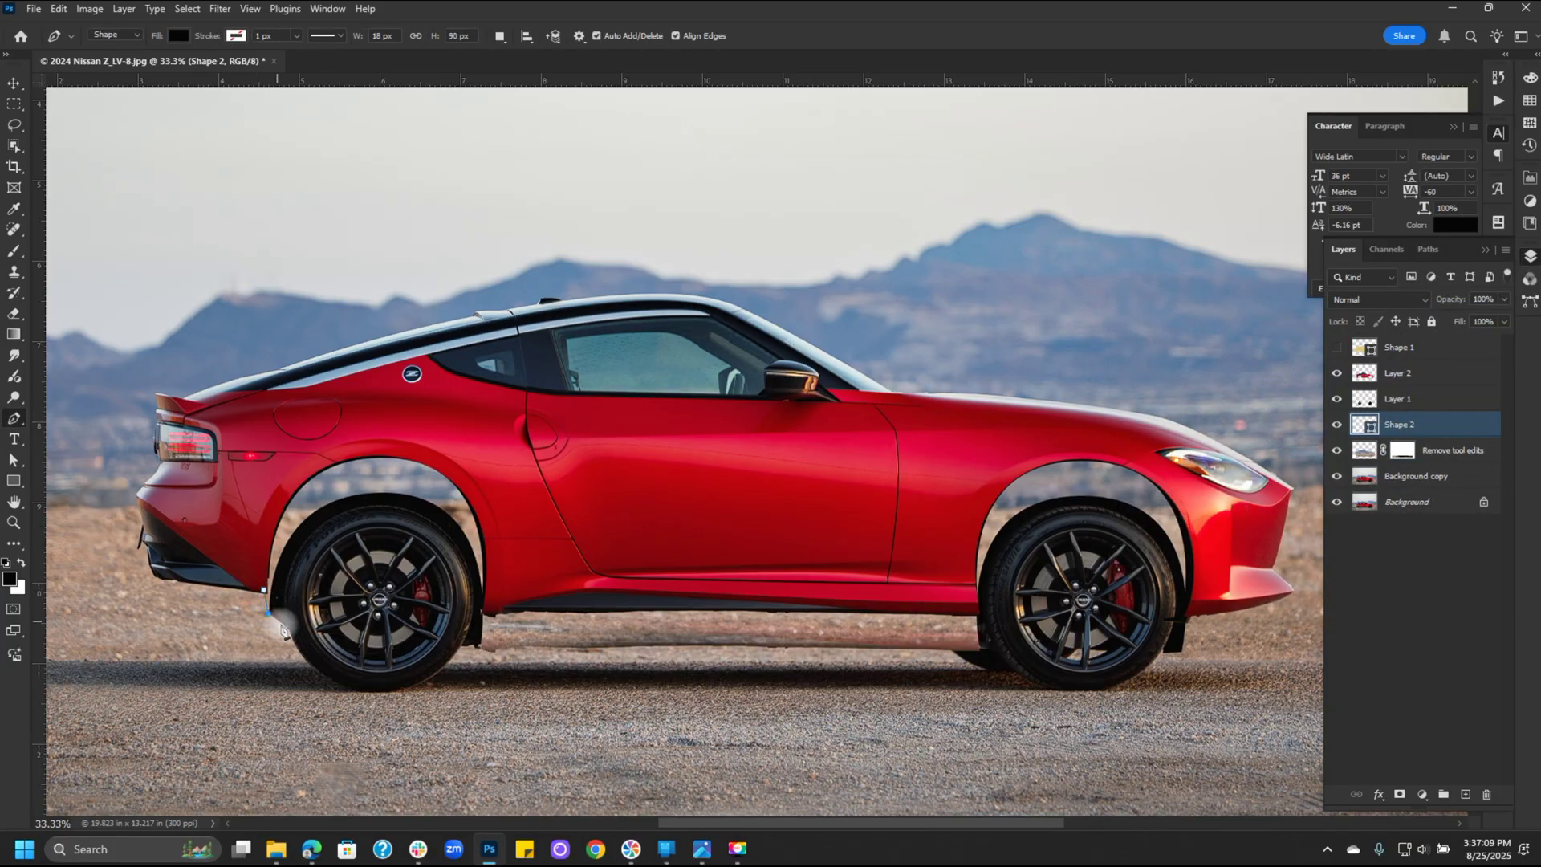
click(380, 643)
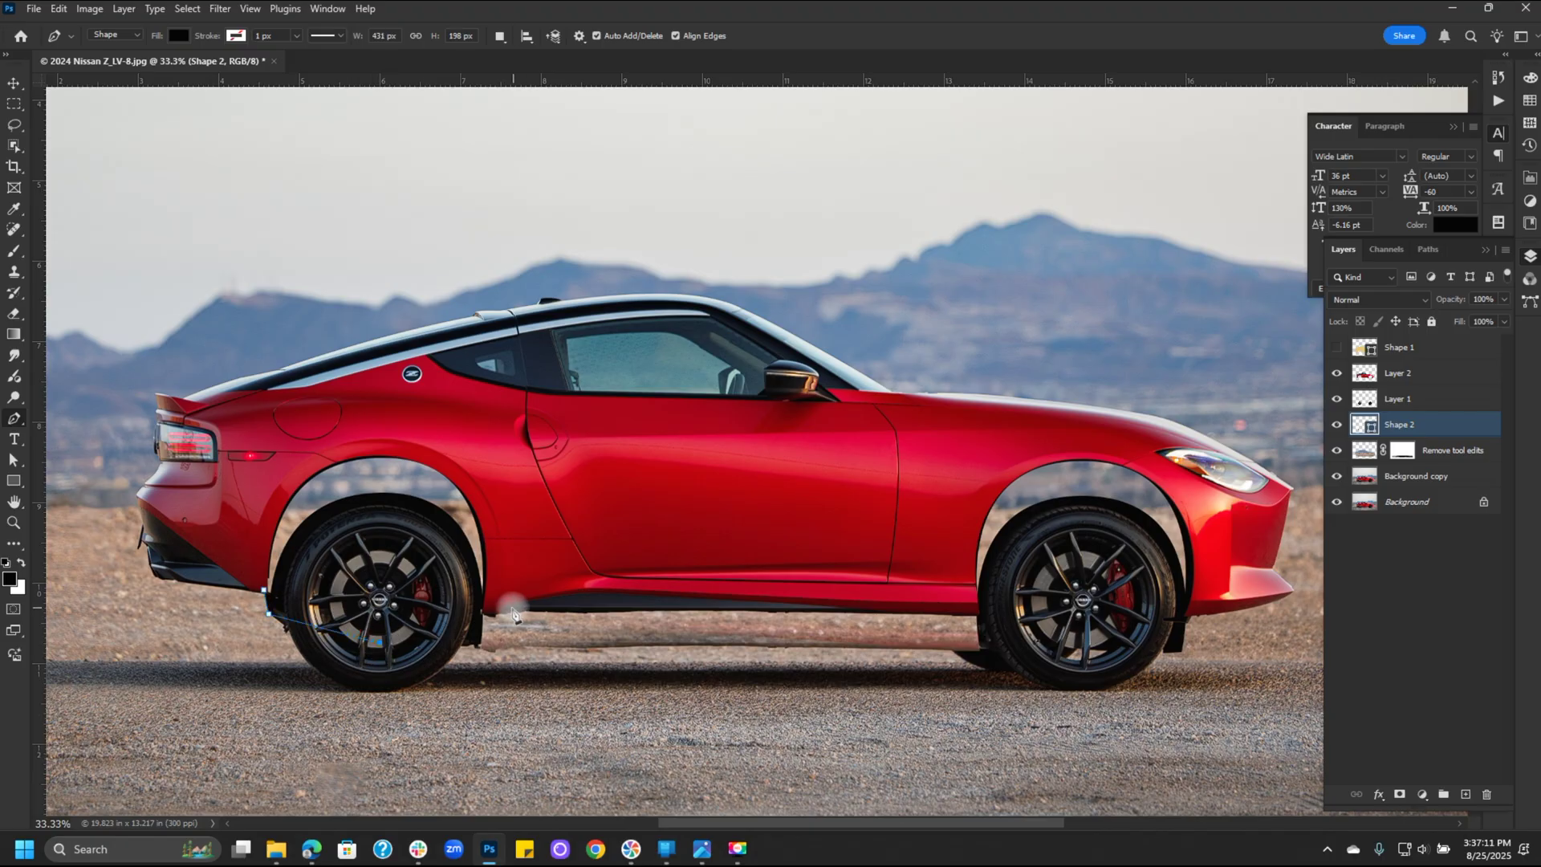
click(510, 611)
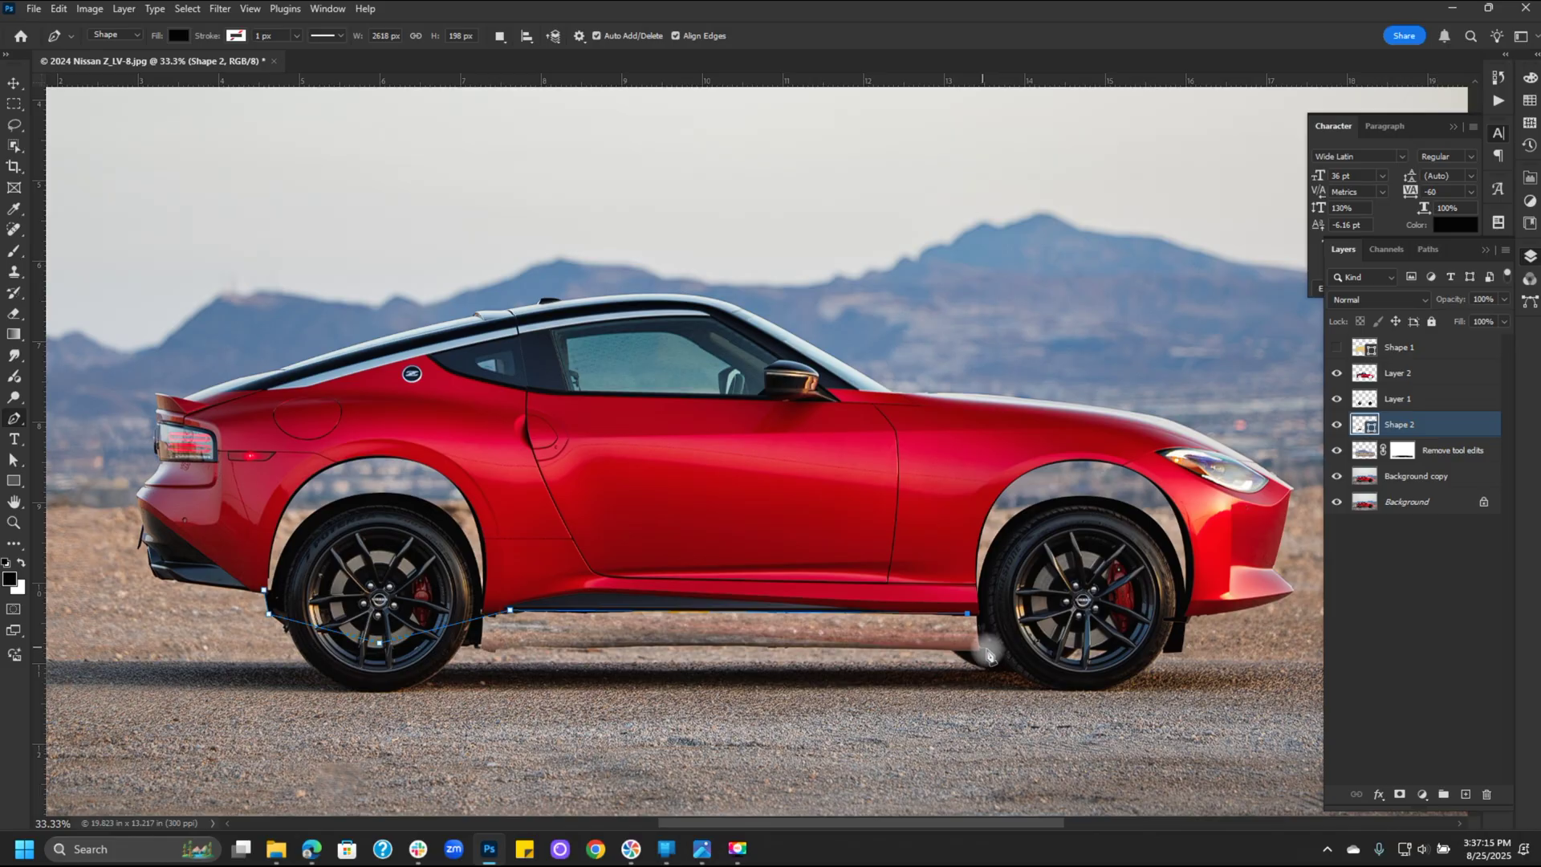
click(987, 649)
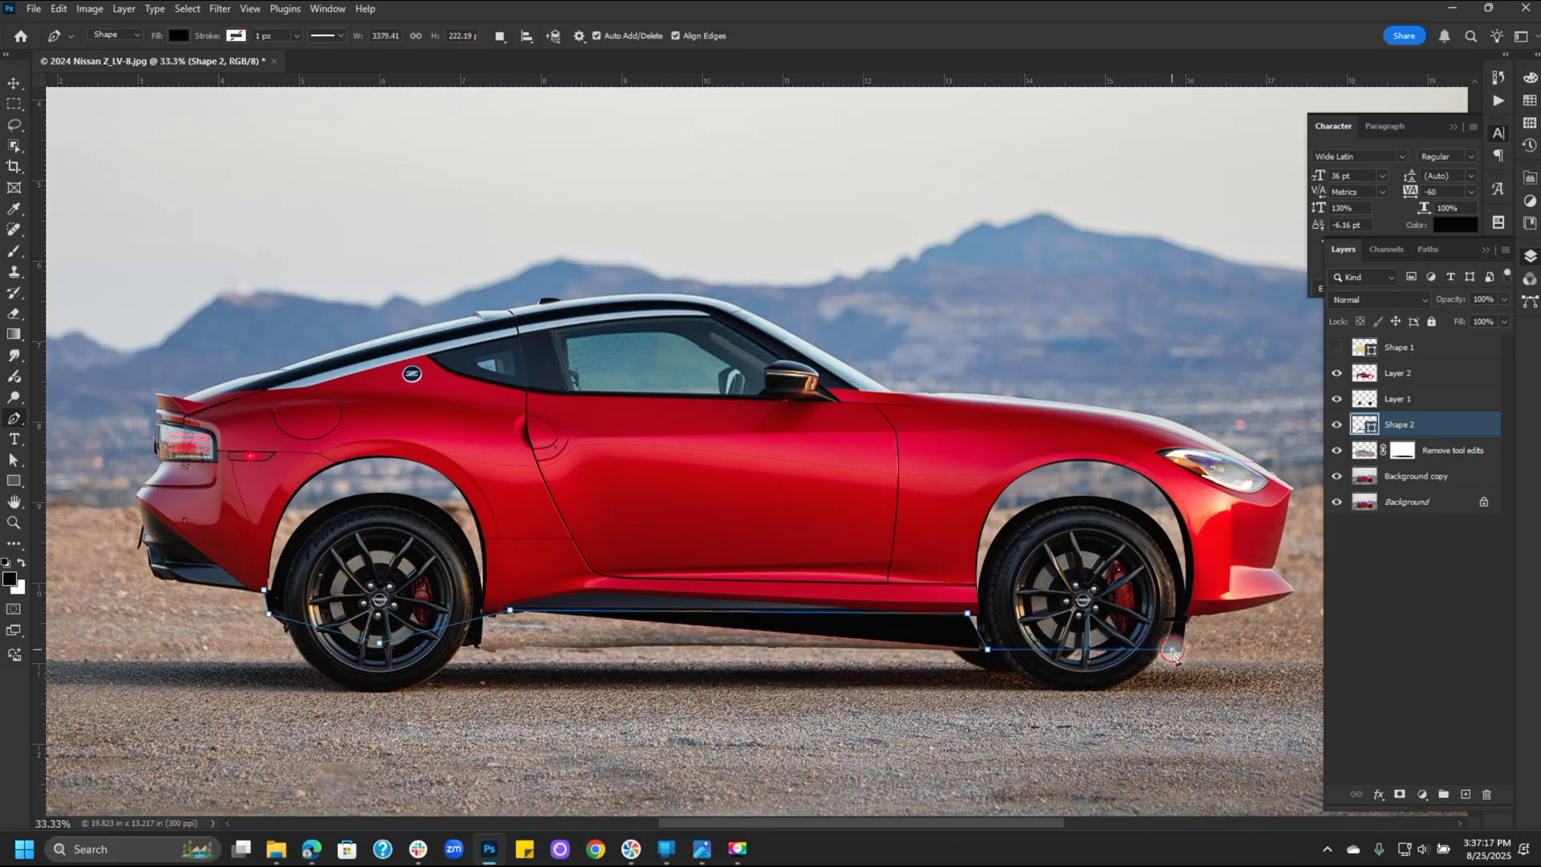
click(1173, 650)
click(1198, 592)
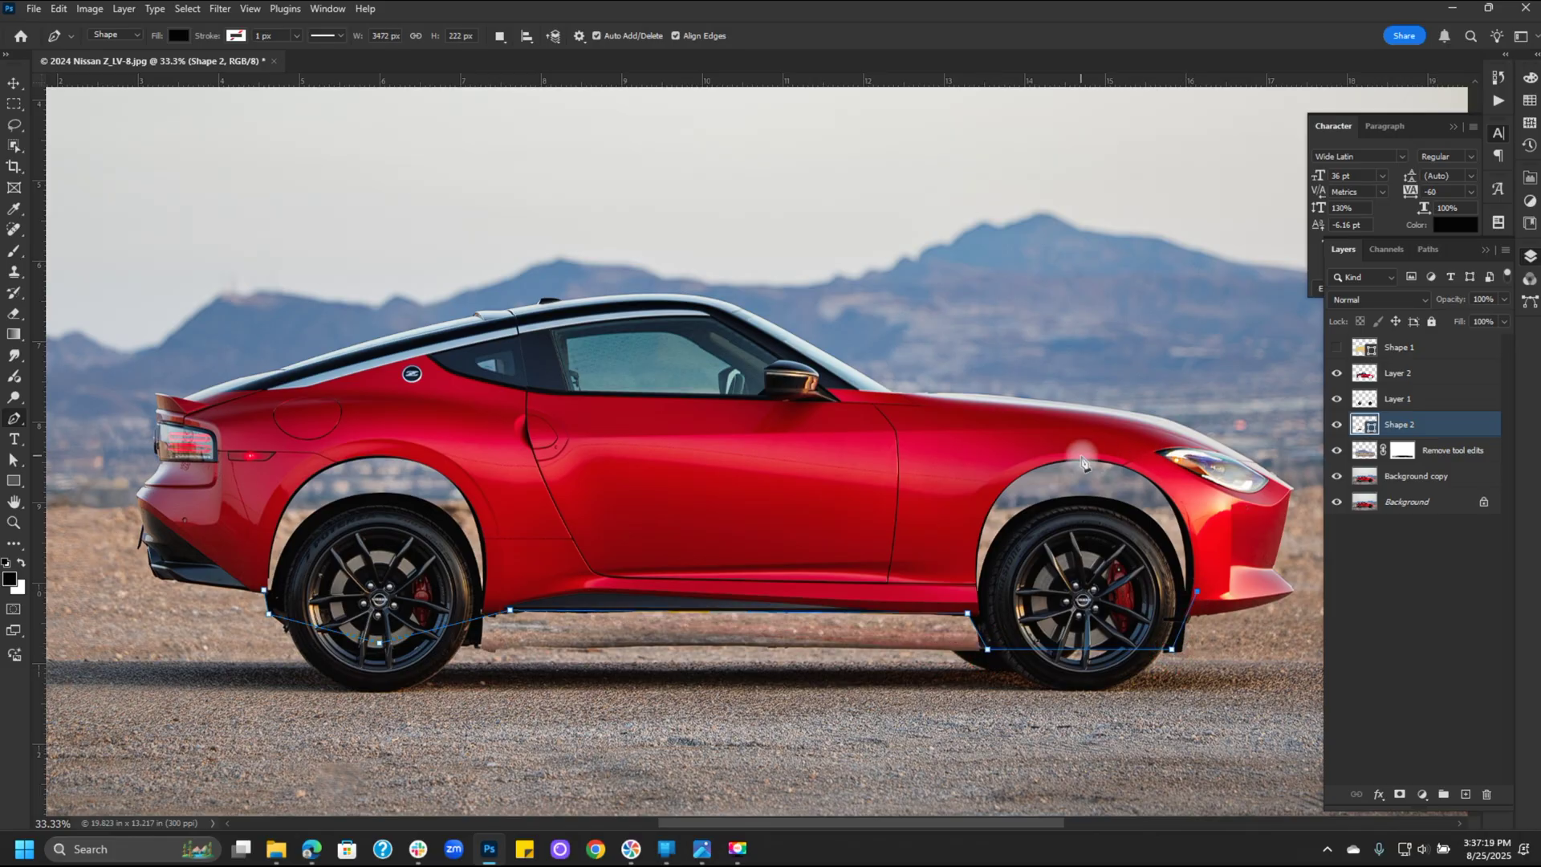
drag(1076, 452, 918, 450)
click(266, 590)
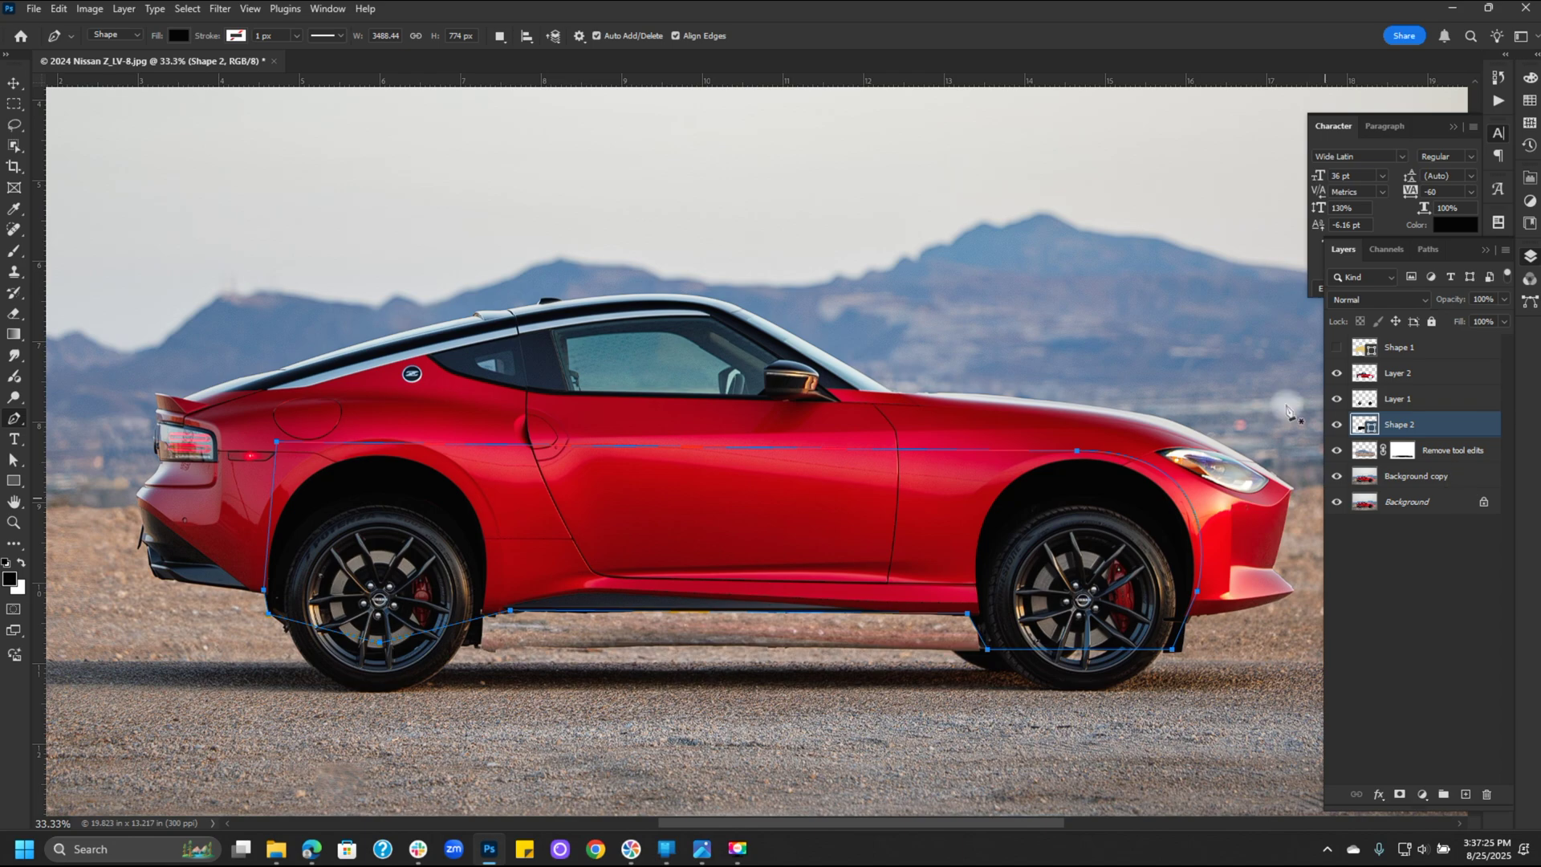
mouse_move(1407, 426)
mouse_down()
mouse_move(1437, 468)
mouse_move(1406, 428)
mouse_up()
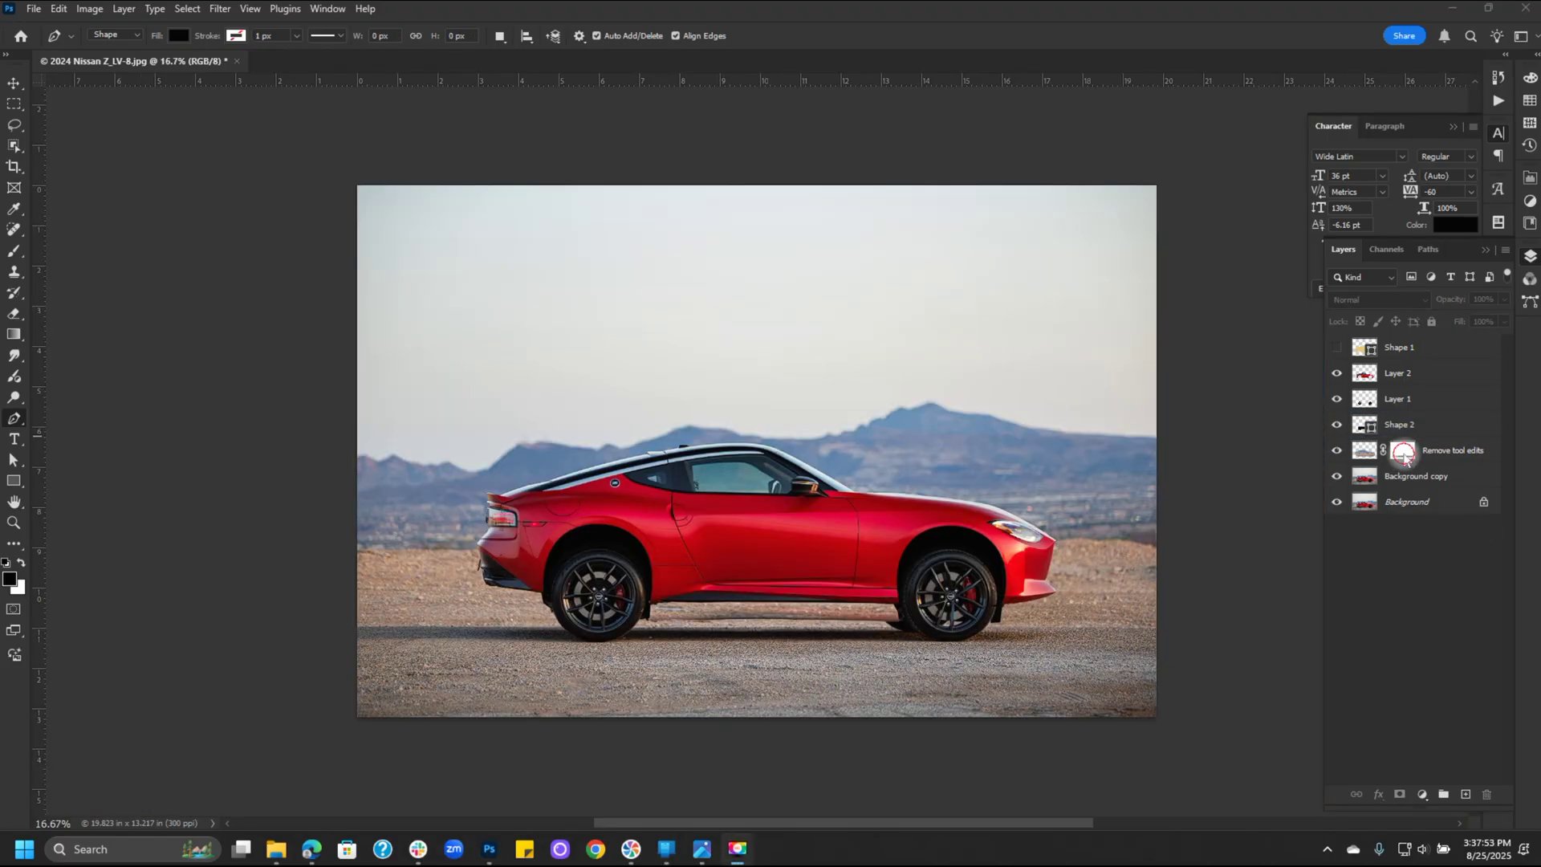
- Target the Remove tool edits layer mask with the Eraser and reduce its brush size
click(1403, 452)
key(e)
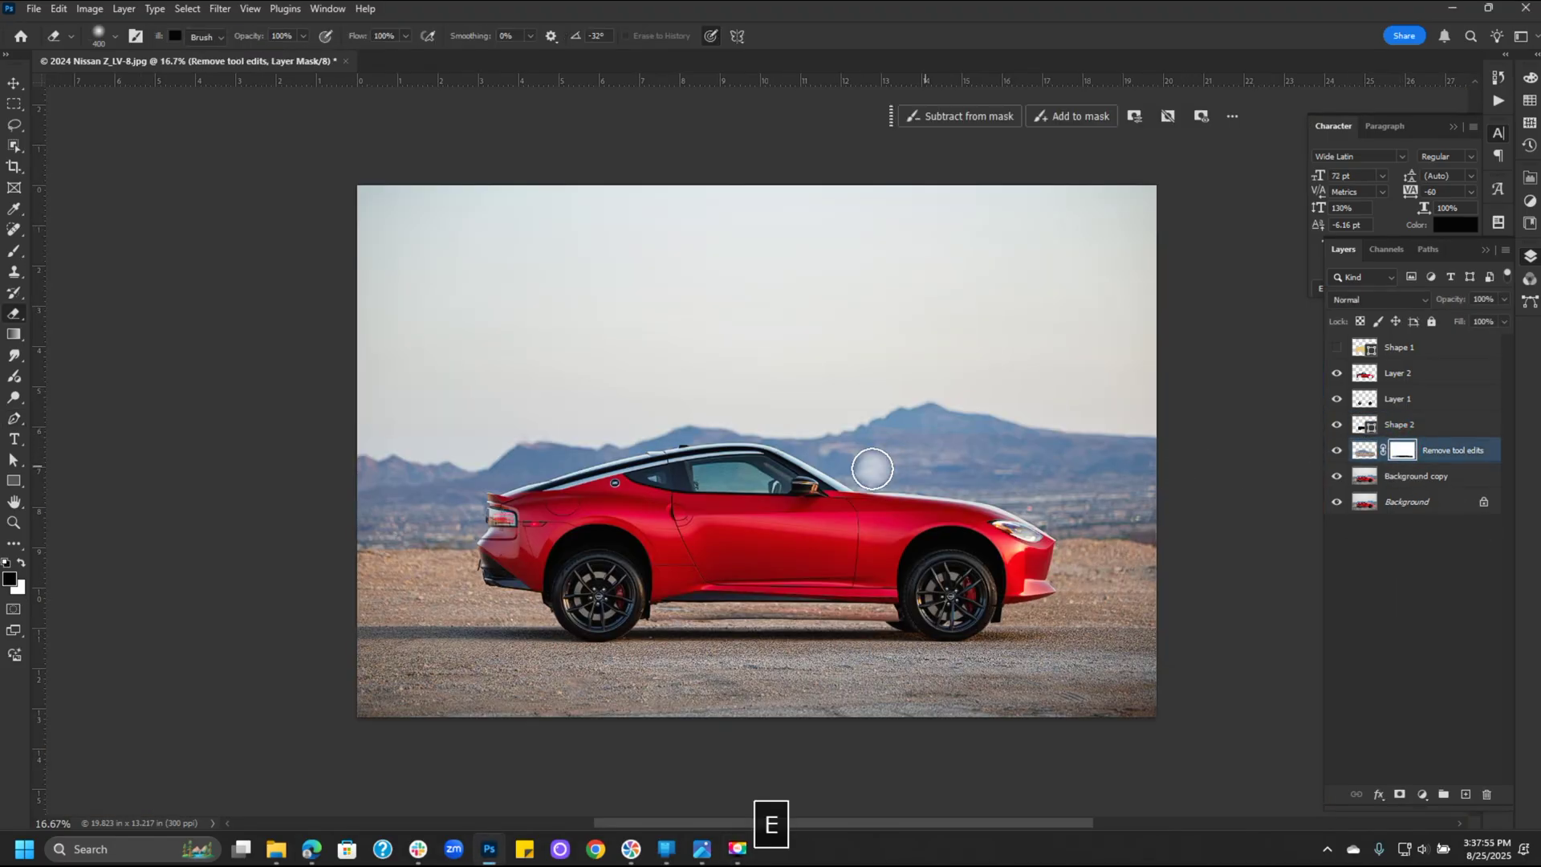
key(bracketleft)
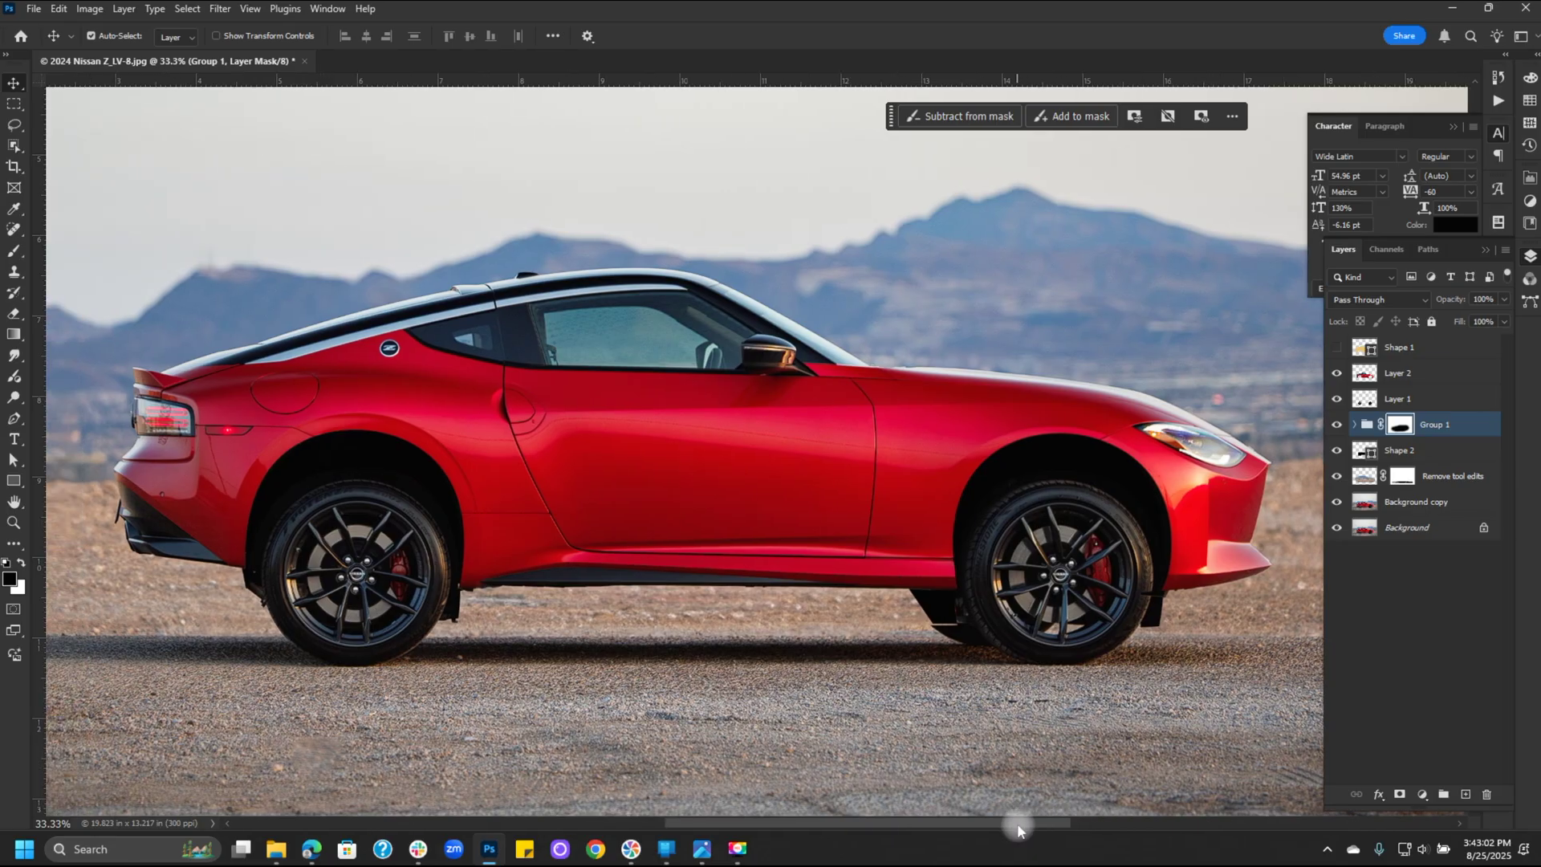
- Erase on the Group 1 layer mask with a 900-pixel soft Eraser to reveal the inner wheel wells above the front and rear wheels
key(ctrl+equal)
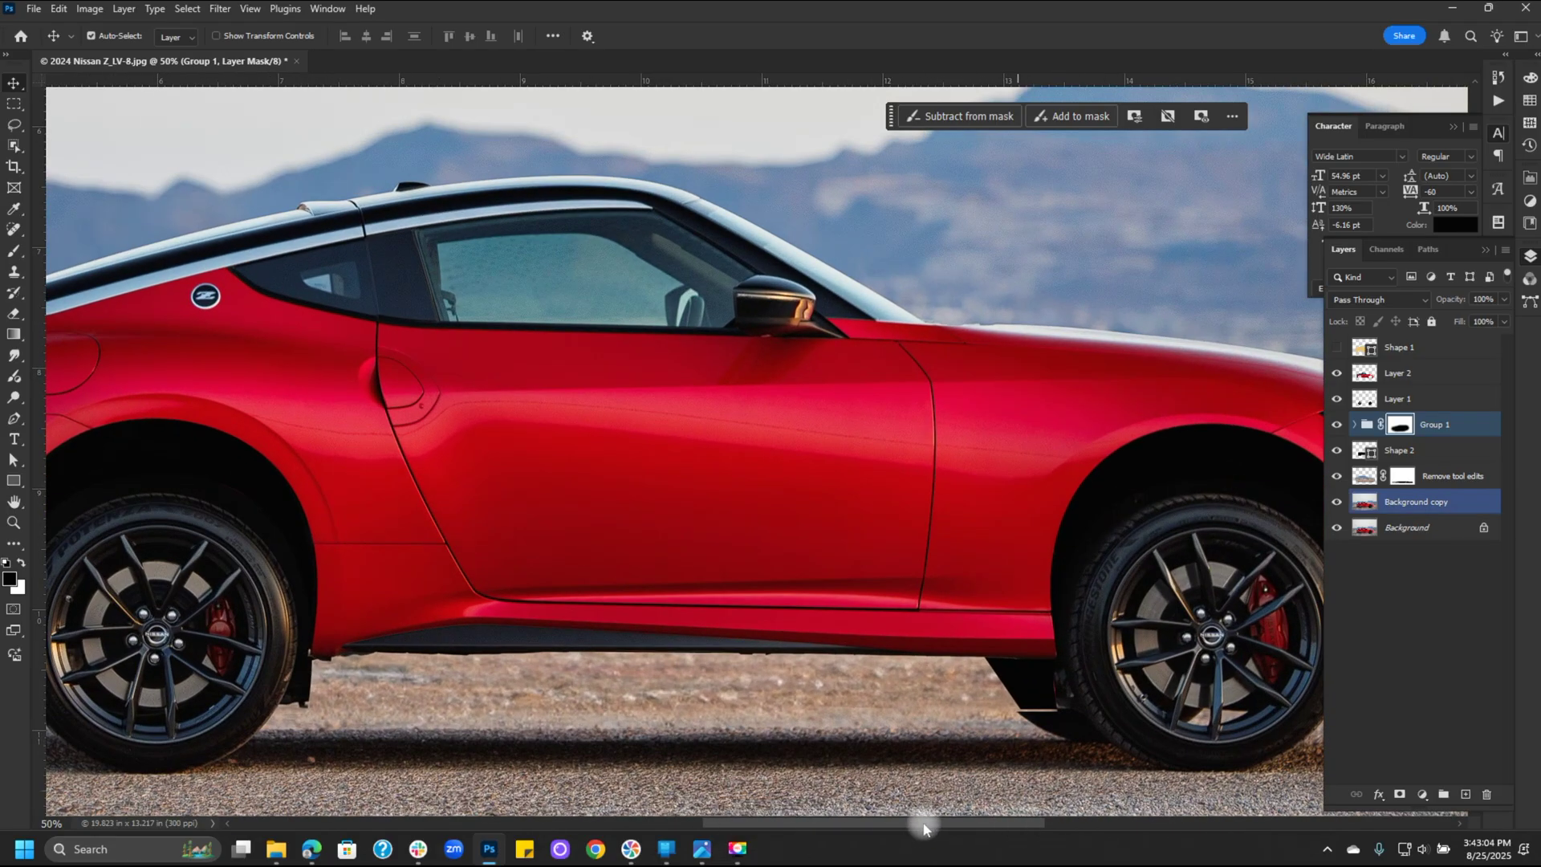
key(ctrl+minus)
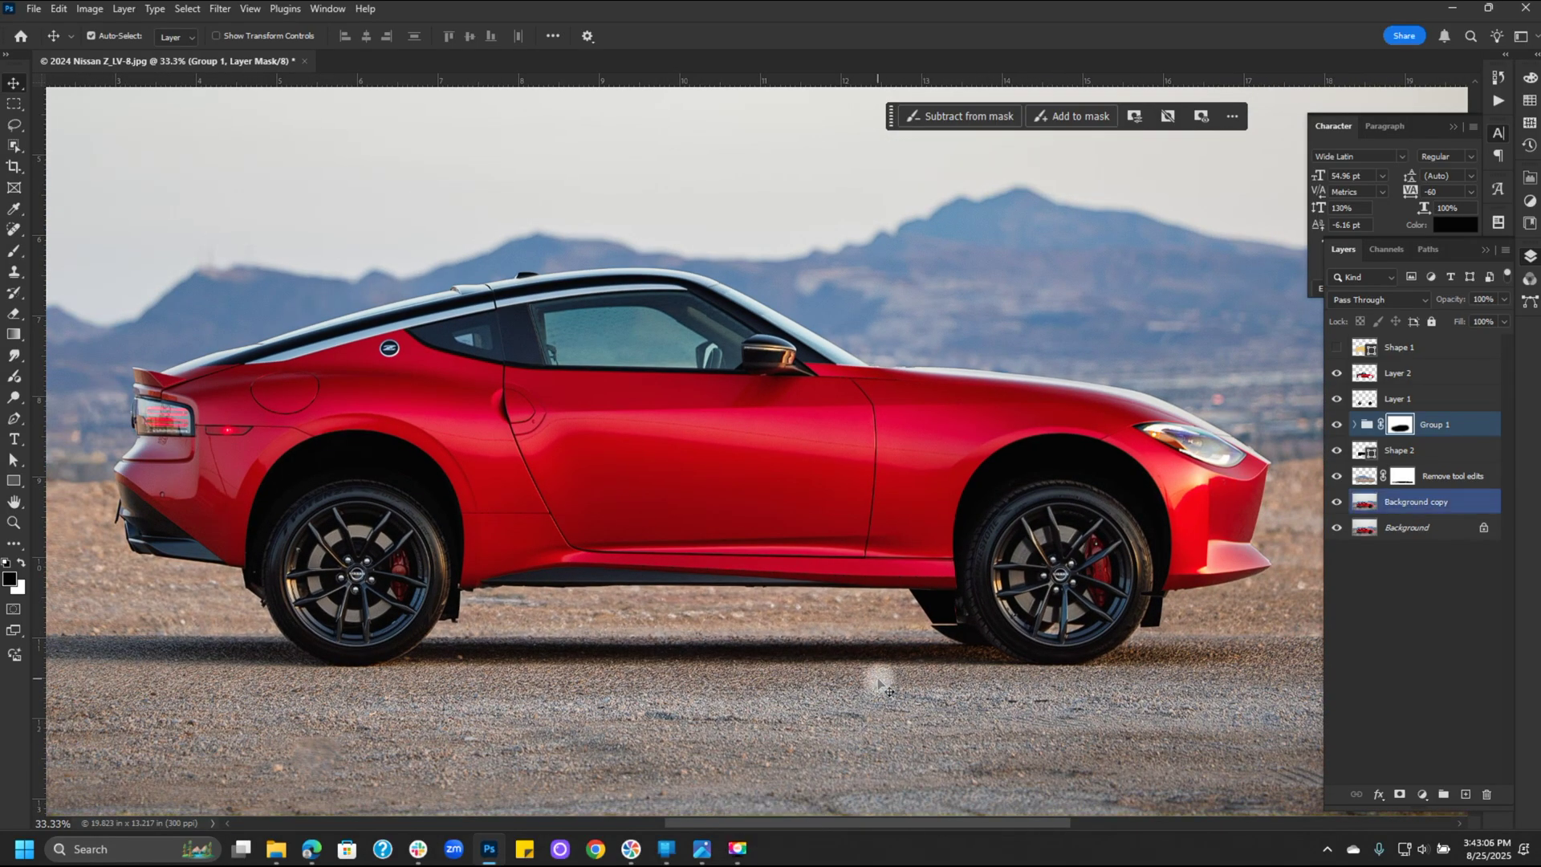
key(e)
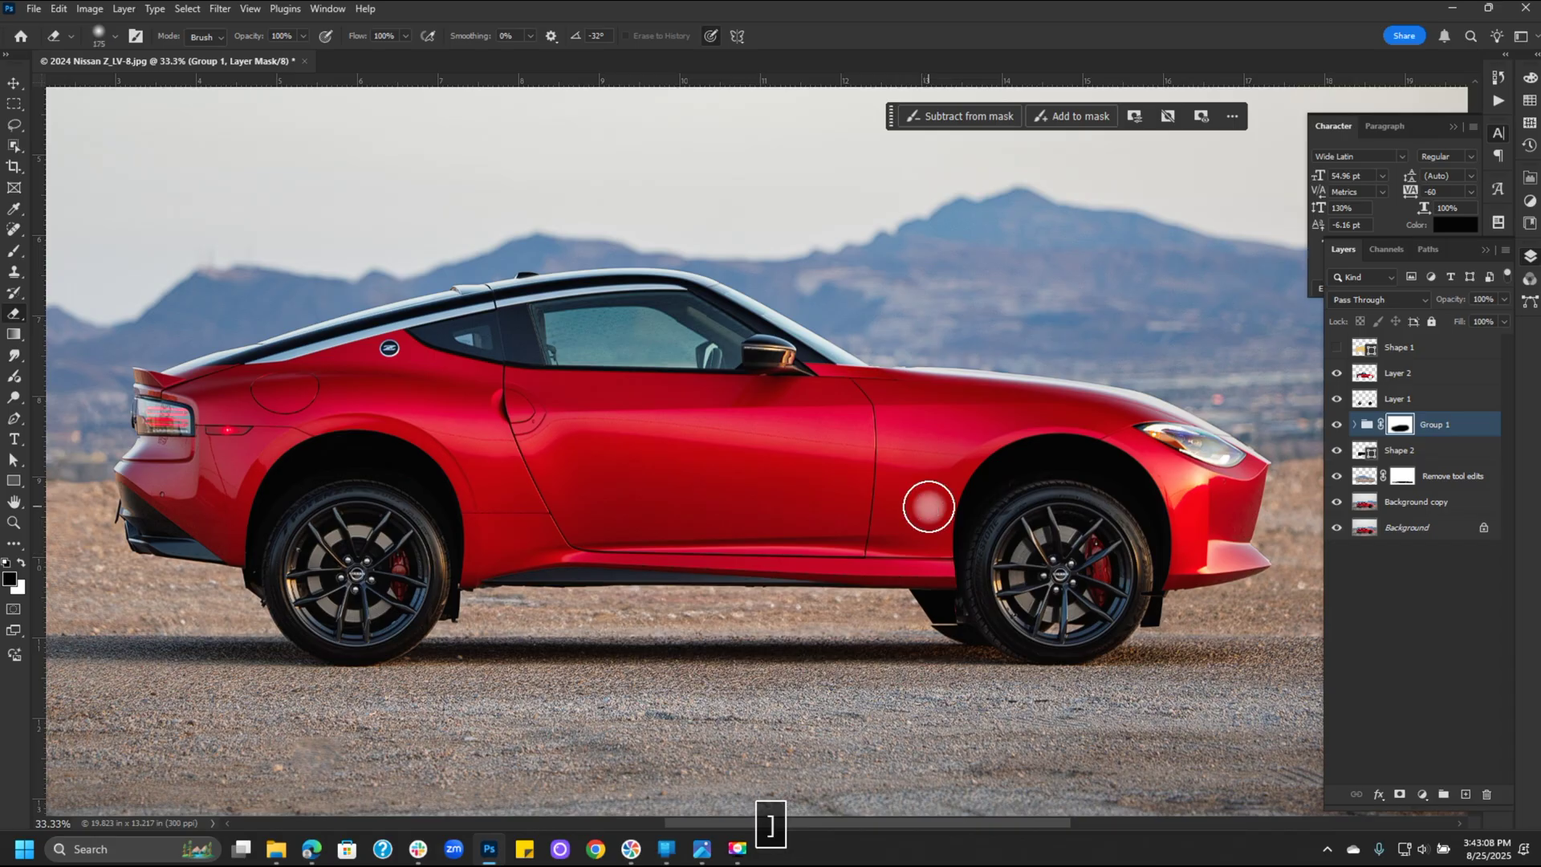
key(bracketright)
key(bracketright)
key(bracketright)
key(bracketright)
key(bracketright)
key(bracketright)
key(bracketright)
key(bracketright)
key(bracketright)
mouse_move(922, 557)
mouse_down()
mouse_move(980, 498)
mouse_move(1101, 516)
mouse_up()
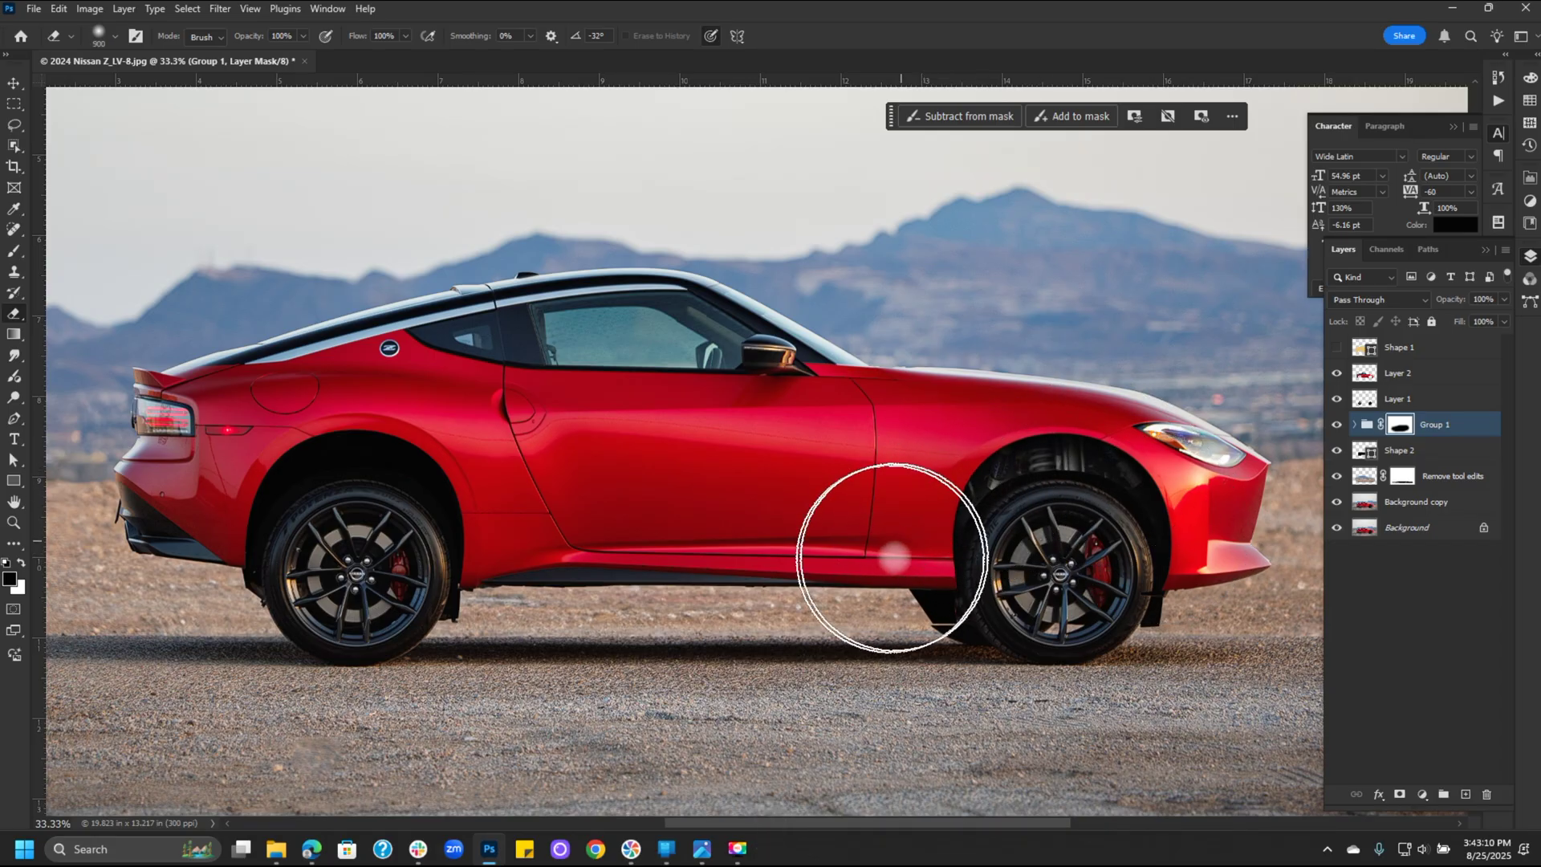
mouse_move(258, 406)
mouse_down()
mouse_move(362, 482)
mouse_move(313, 553)
mouse_up()
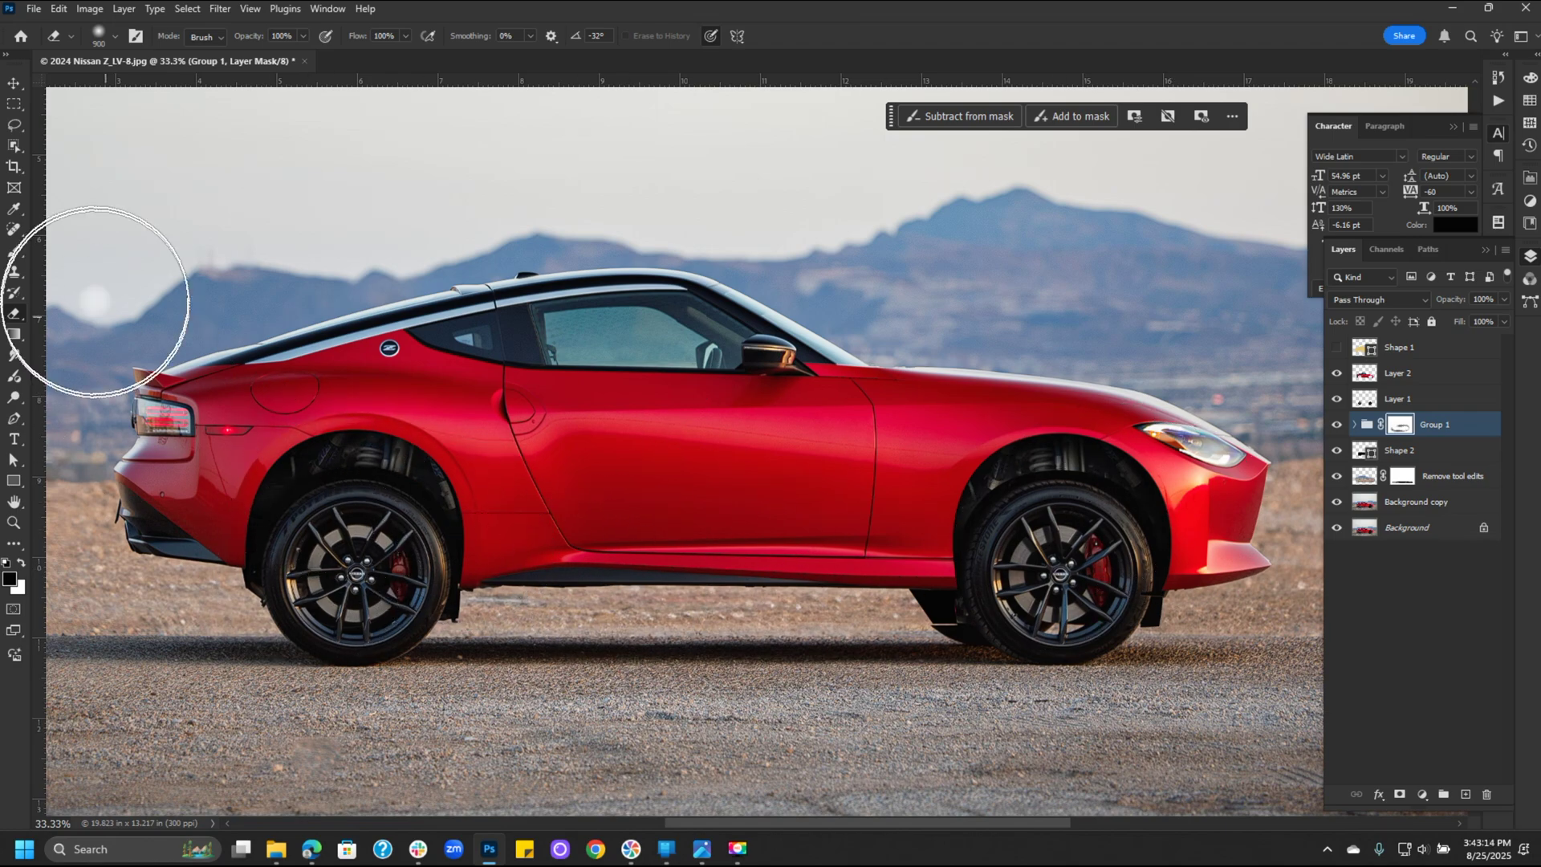
click(13, 84)
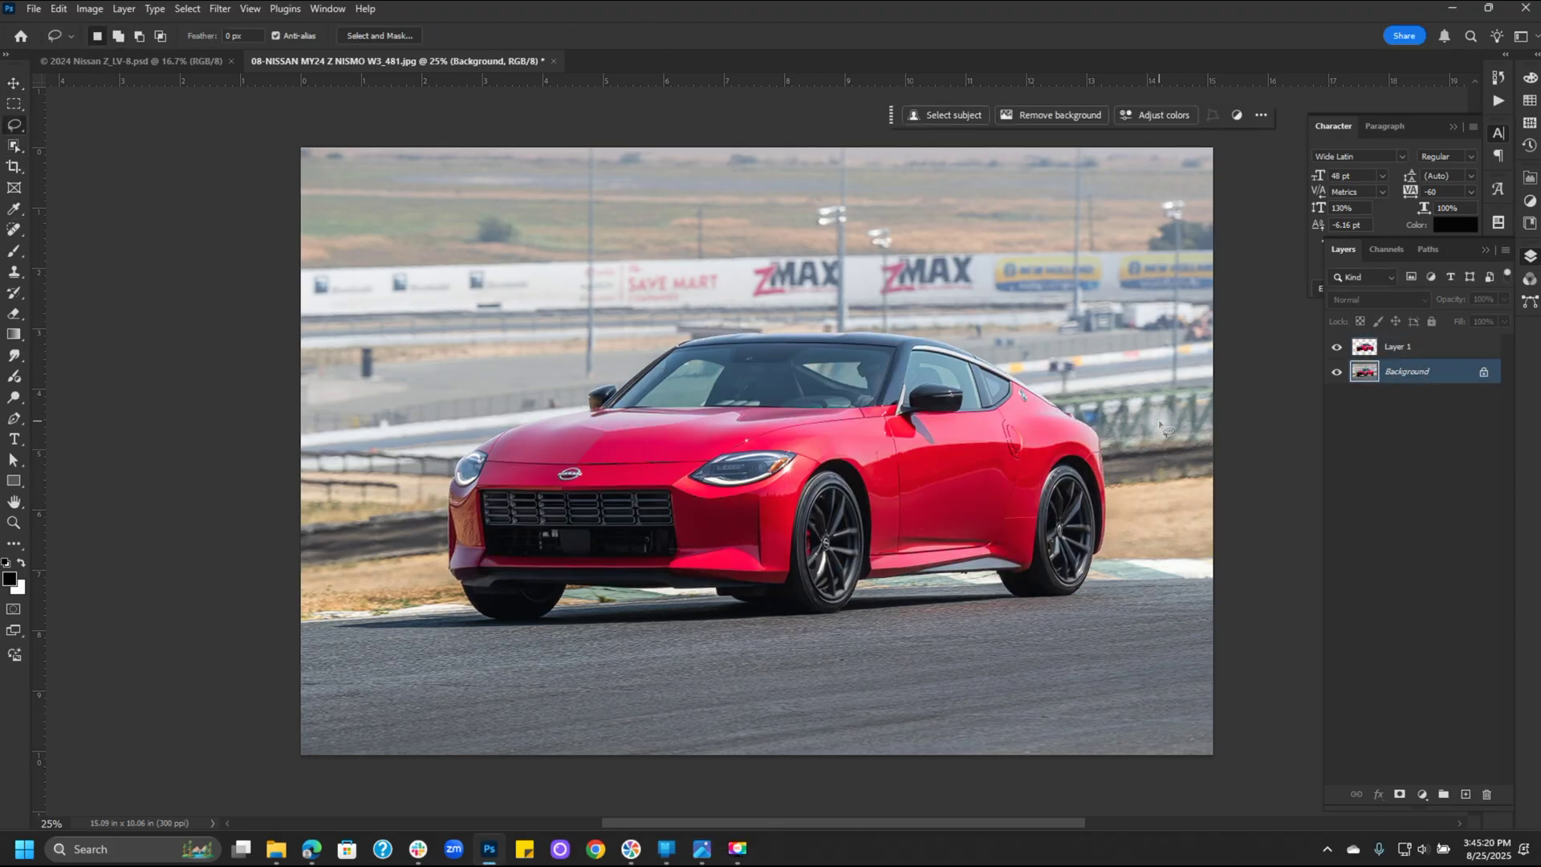
- Expand the car selection on the Background layer by 10 pixels and remove the car from the scene
click(275, 8)
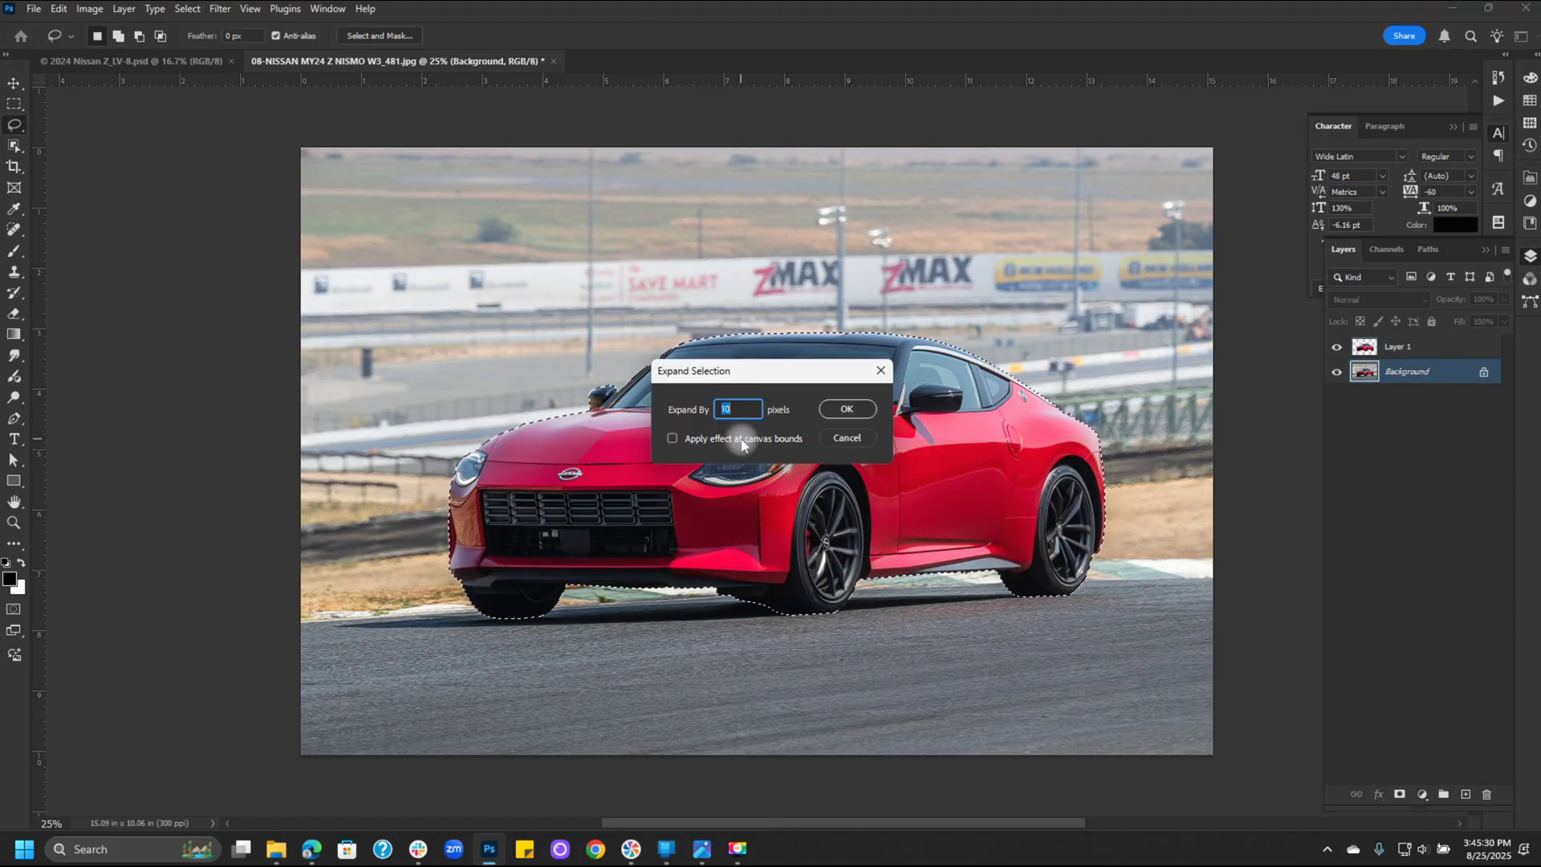
key(Return)
click(1039, 116)
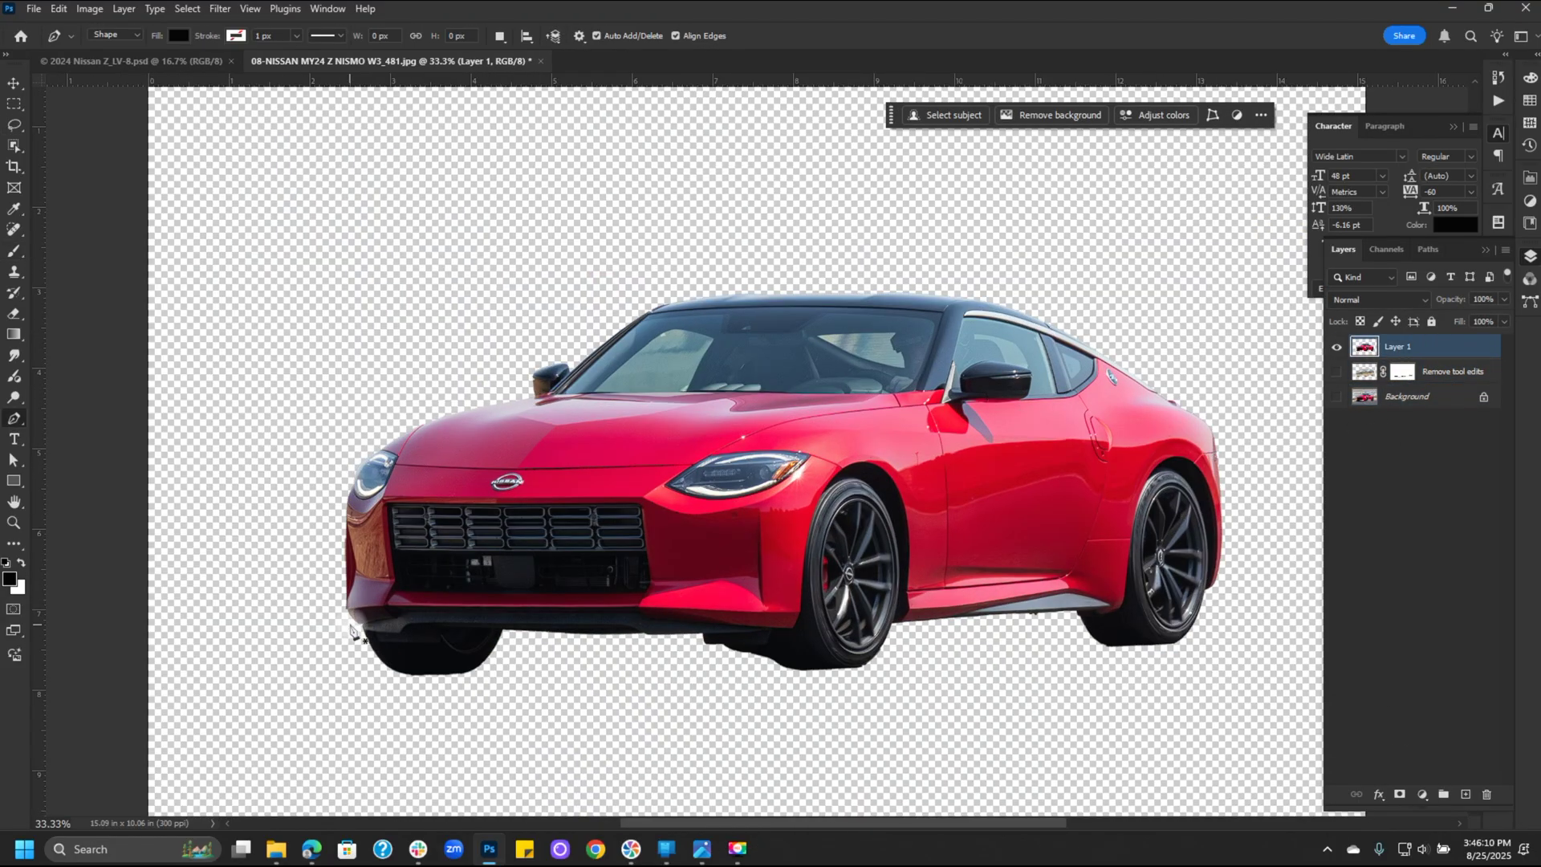
- Start a pen shape on Layer 1, tracing the lower edge of the front bumper across the near-side front corner
click(335, 624)
click(379, 640)
click(441, 641)
click(534, 631)
click(597, 635)
click(705, 643)
click(768, 647)
- Continue the pen path up around the front wheel arch and down to the start of the side sill
click(773, 629)
click(793, 629)
click(801, 609)
click(827, 485)
click(906, 543)
click(904, 598)
click(896, 625)
- Trace the side sill and the rear wheel arch down to the rear bumper with the pen path
click(1078, 613)
click(1119, 611)
drag(1145, 485, 1164, 435)
click(1211, 520)
click(1210, 571)
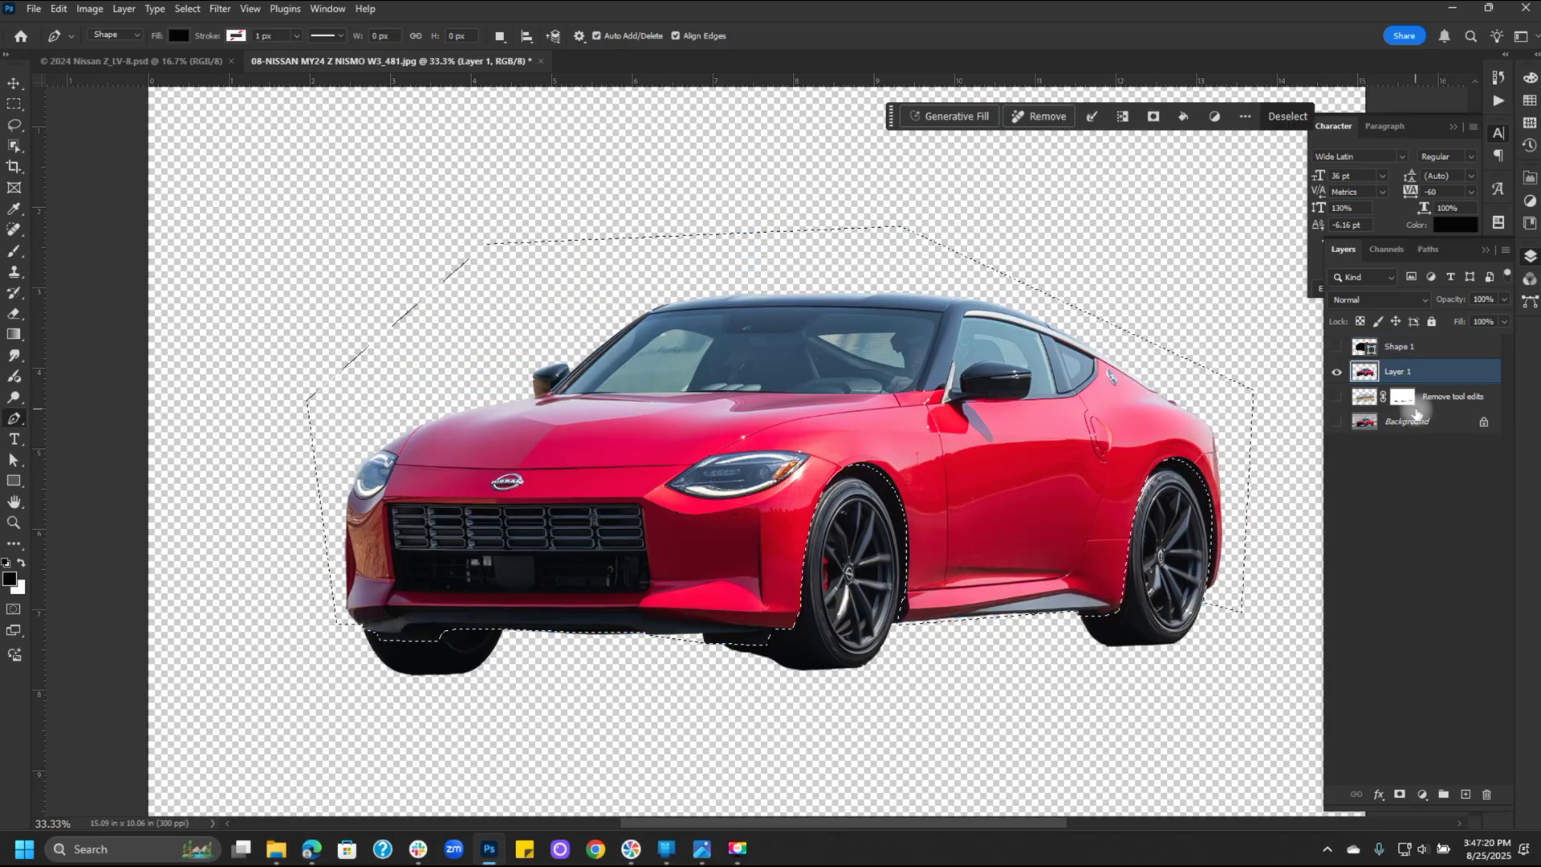
- Nudge the separated car body on Layer 2 down until the wheel arches sit close over the tires
key(ctrl+minus)
key(shift+Down)
key(shift+Down)
key(shift+Down)
key(shift+Down)
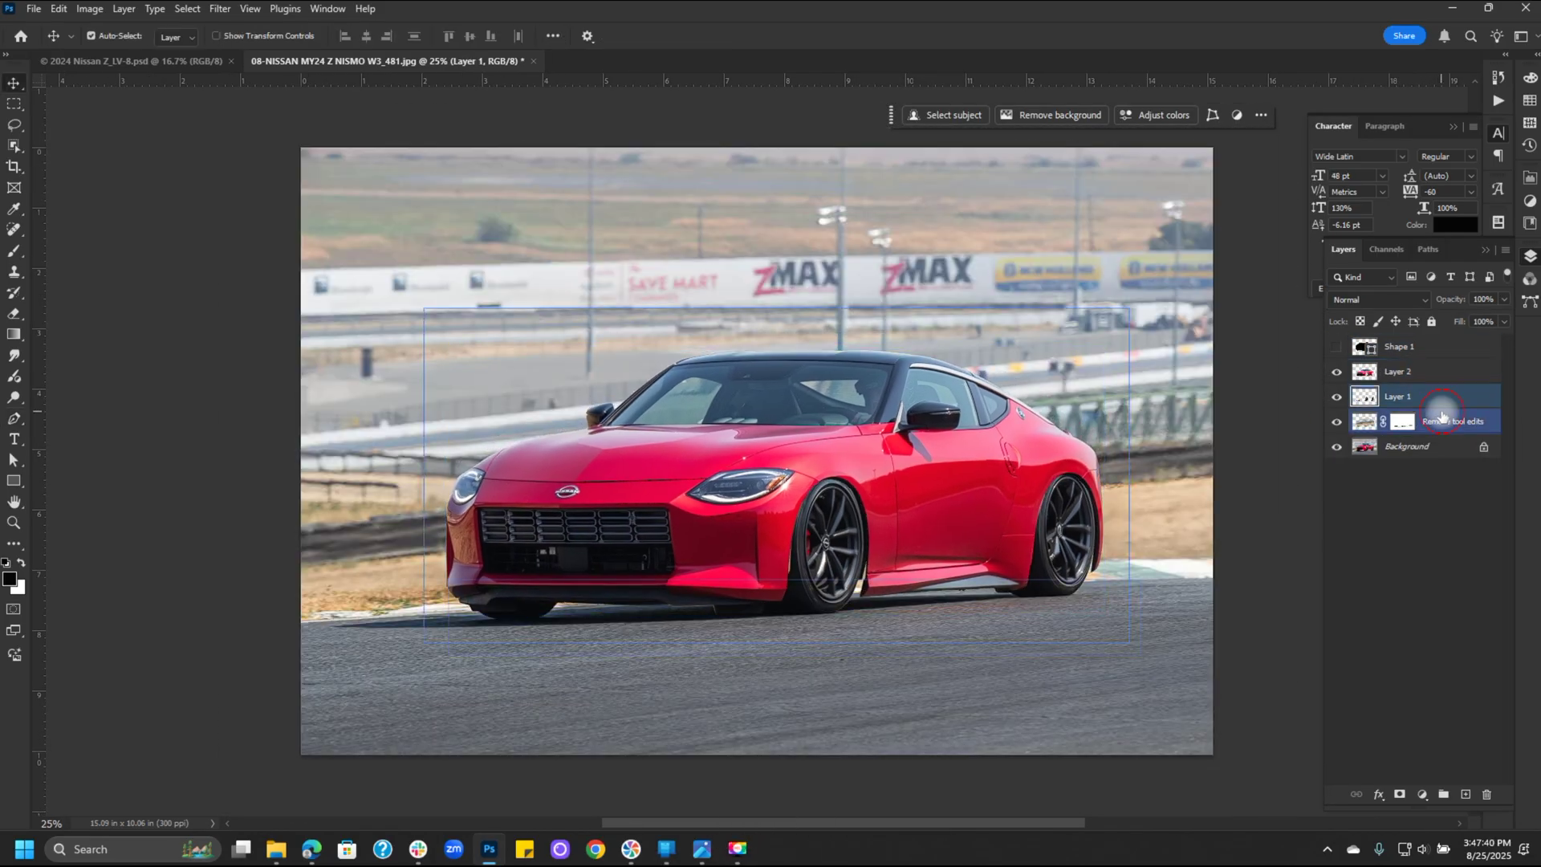